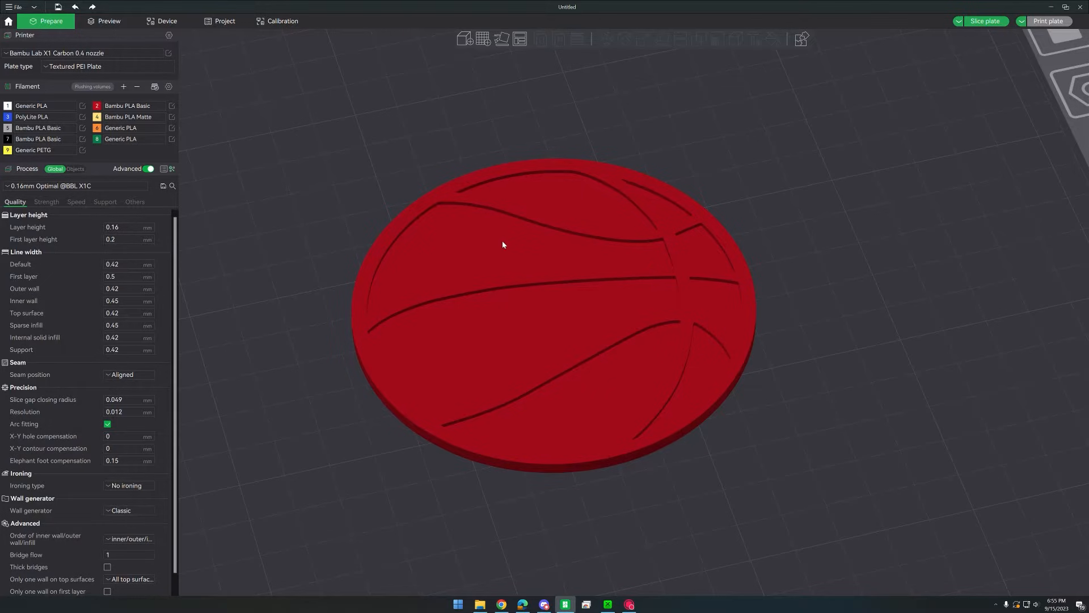
- Cut the basketball coaster horizontally at a height of about 2.31 mm, keeping both parts without placing the upper part on its cut face
left_click_drag(352, 150, 350, 142)
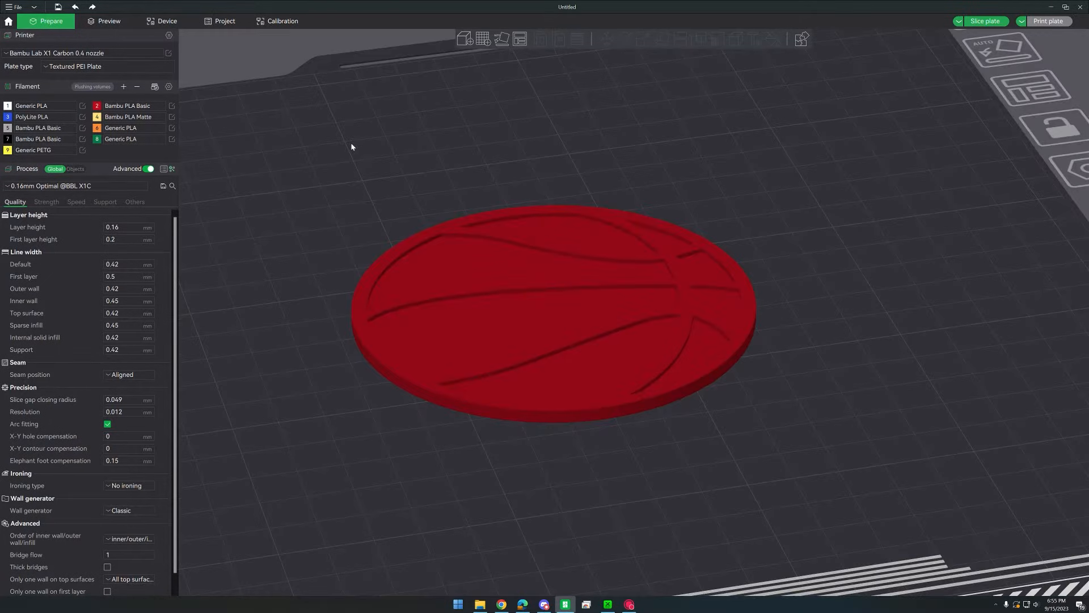
left_click(530, 262)
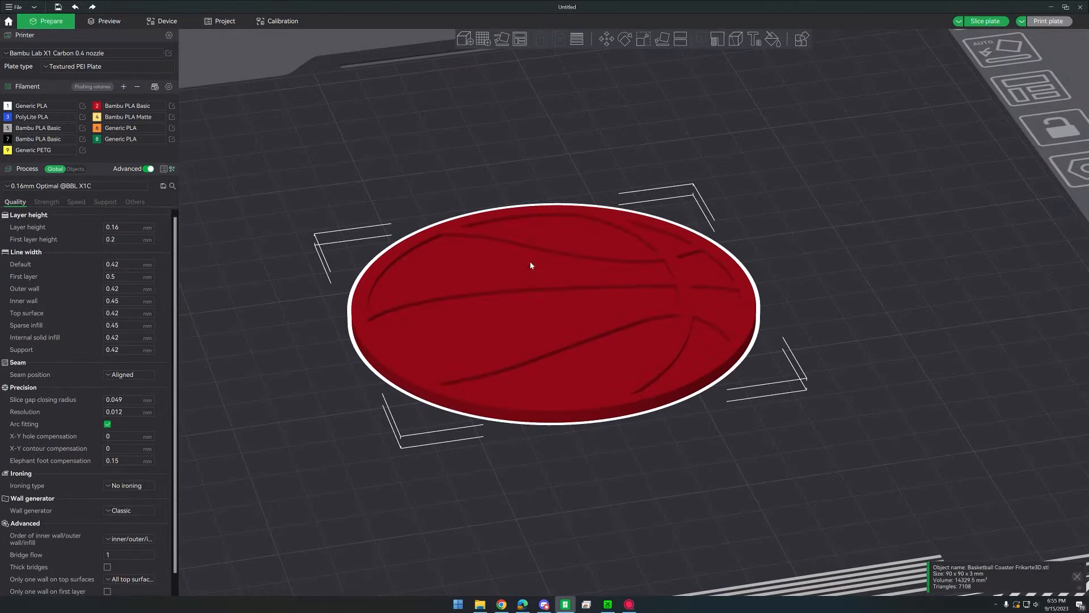
left_click(680, 39)
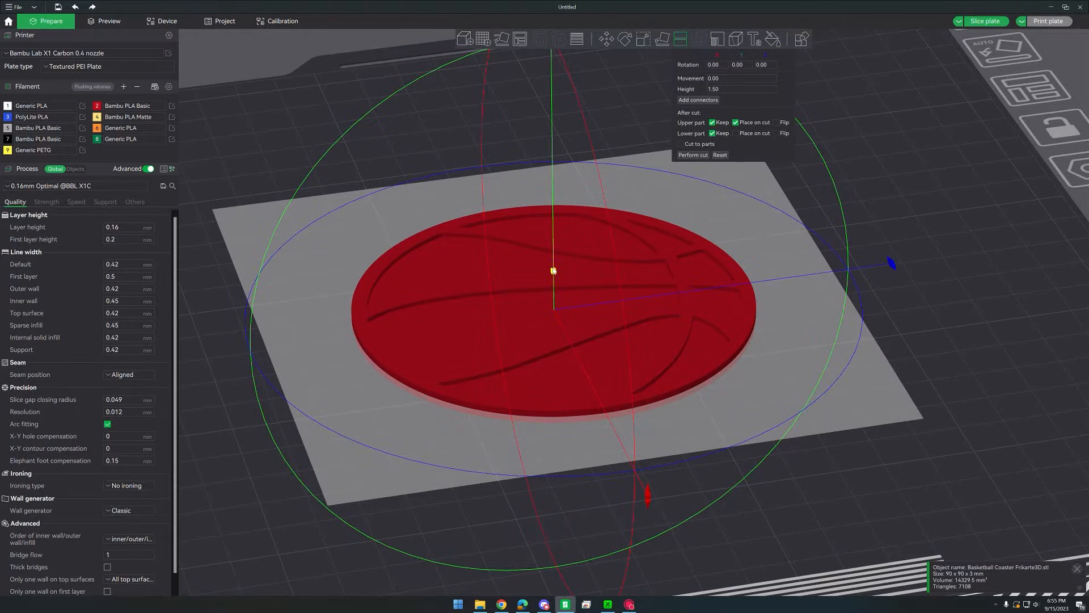
left_click_drag(552, 269, 537, 264)
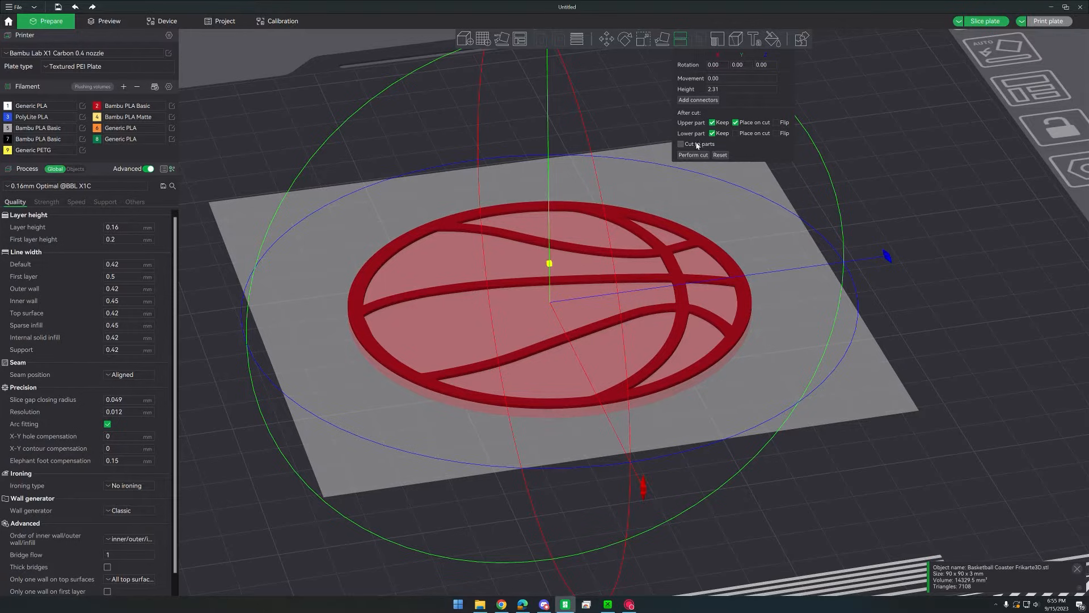
left_click(736, 124)
left_click(701, 157)
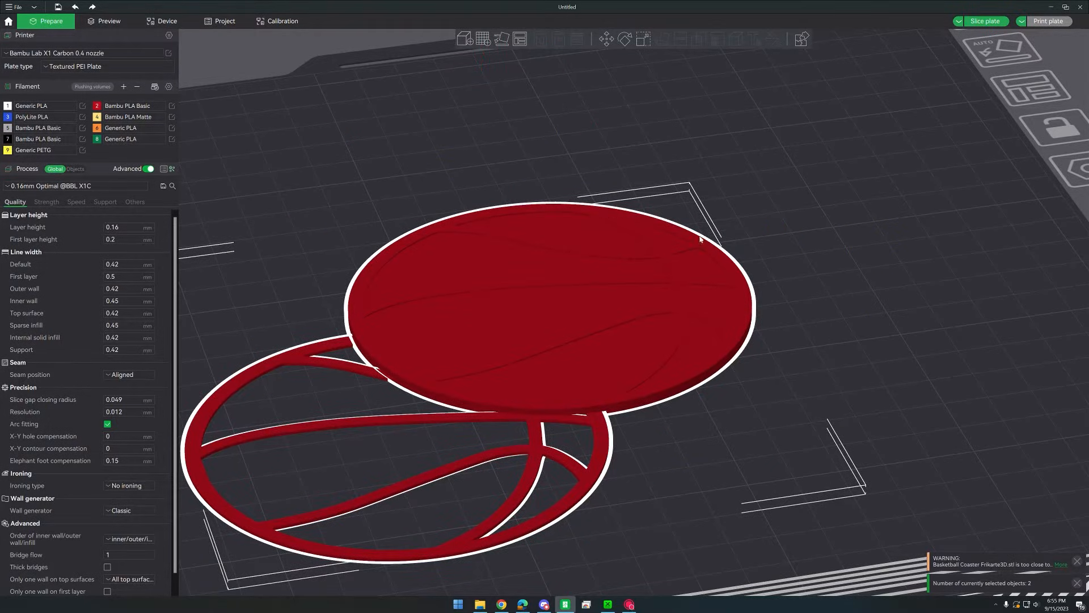
- Cut the coaster's lower disc at a height of about 1.72 mm, keeping only the lower part
left_click(679, 308)
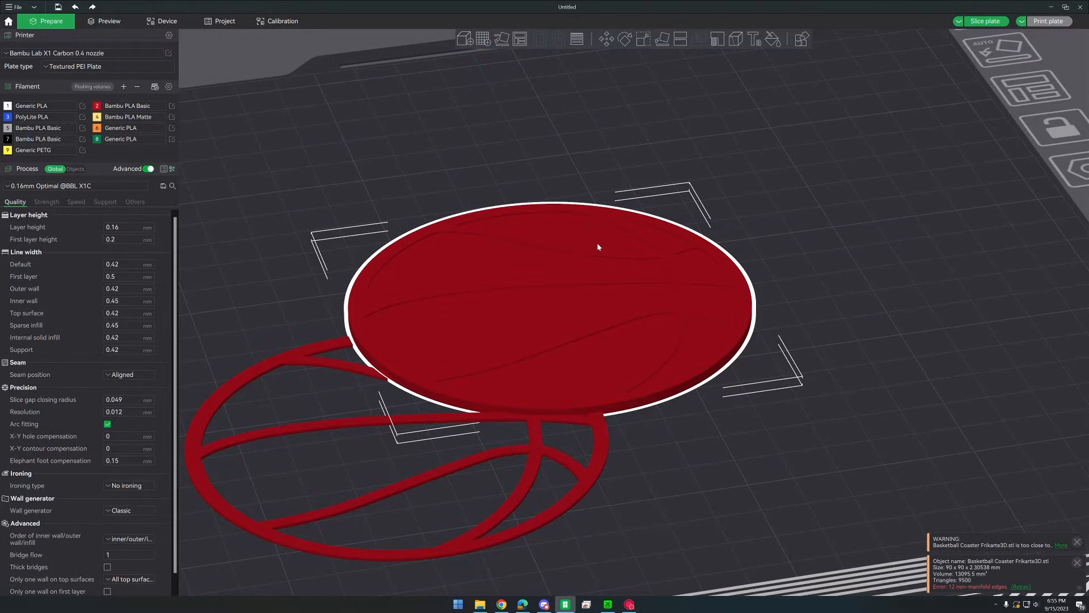
left_click(681, 39)
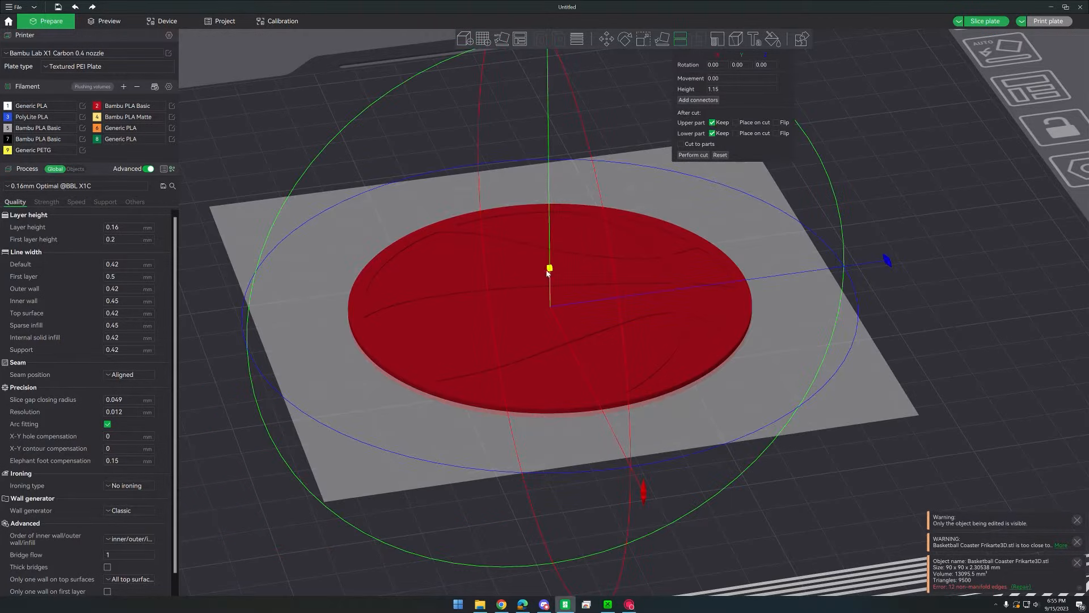
left_click_drag(550, 270, 549, 265)
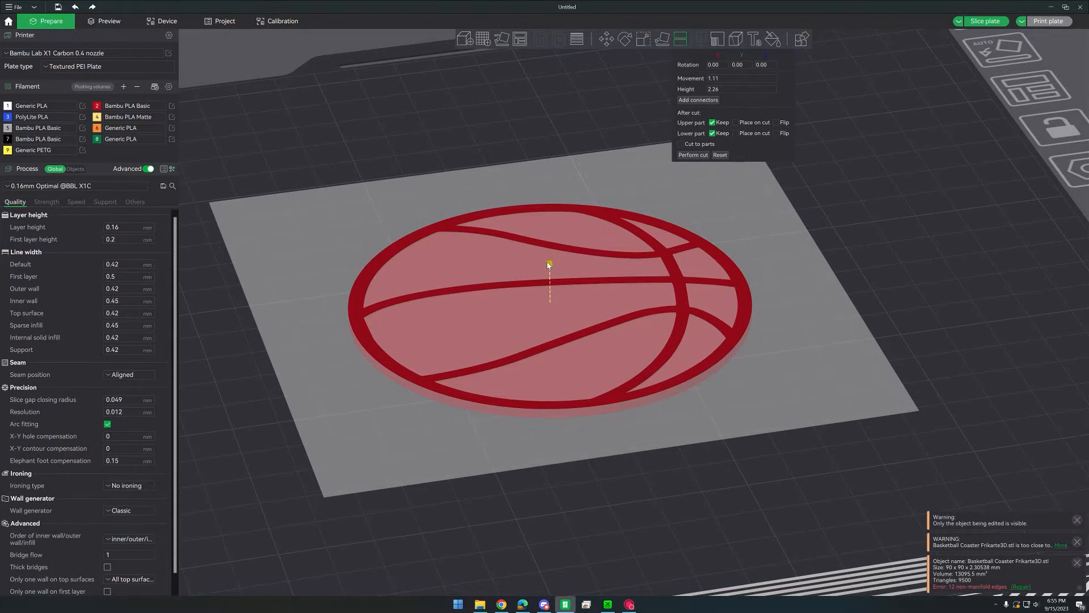
left_click_drag(549, 264, 546, 267)
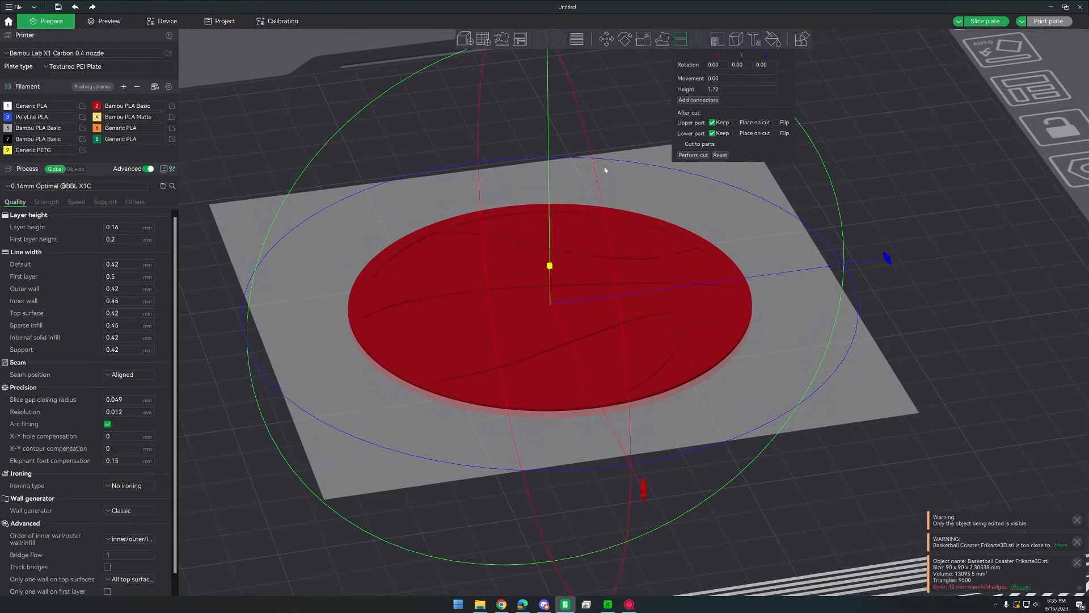
left_click(712, 123)
left_click(693, 156)
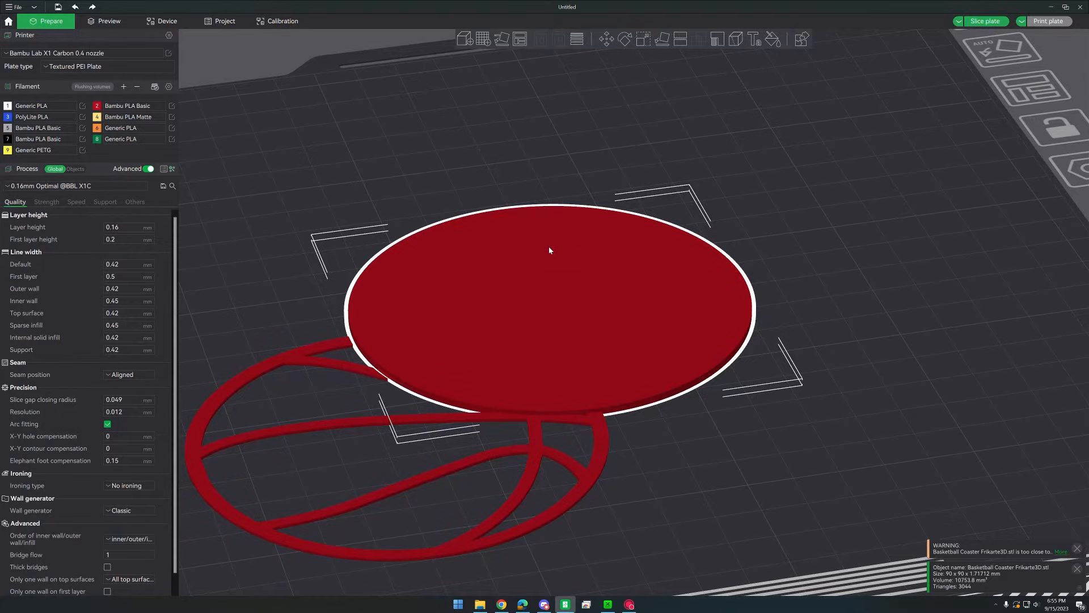
- Turn off uniform scaling and set the flat disc's Z size to 2 mm
left_click(643, 39)
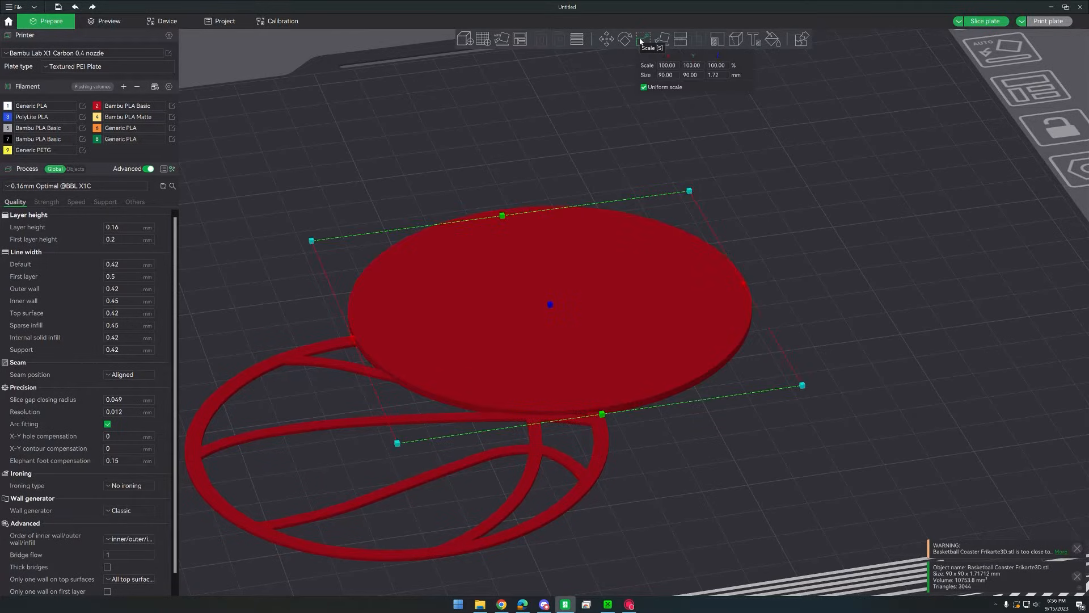
left_click(644, 87)
left_click(716, 75)
left_click(800, 214)
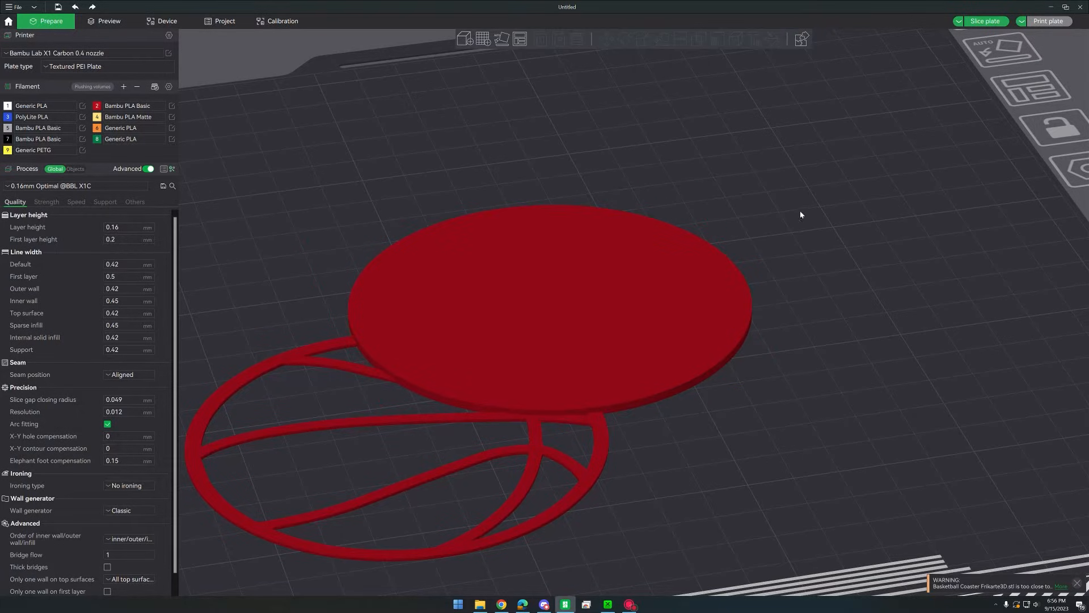
- Set the Z size of the basketball line piece to 2 mm without changing its diameter
left_click(599, 433)
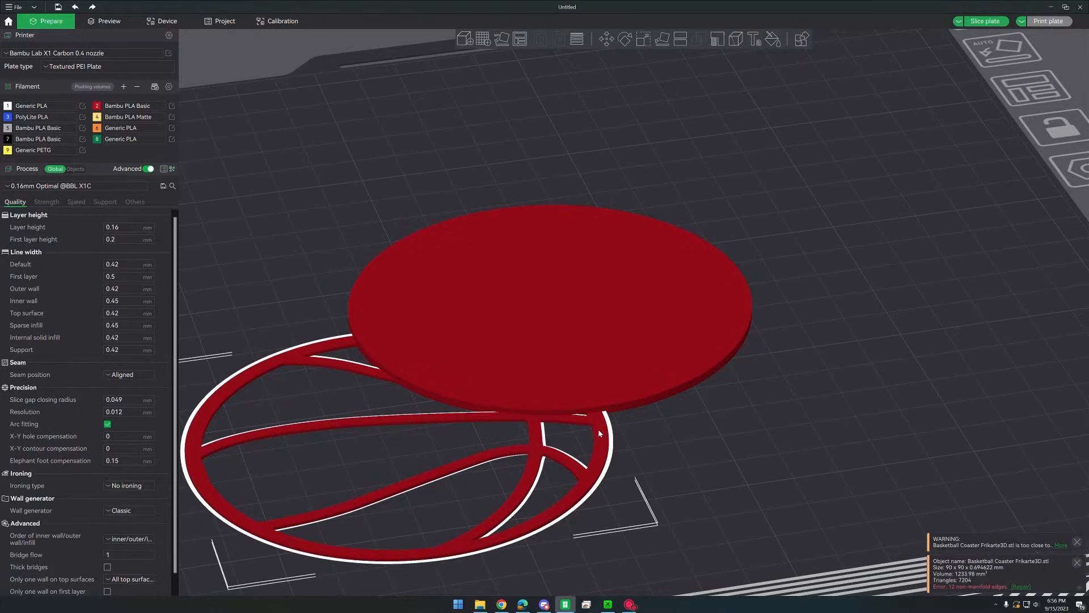
left_click(650, 36)
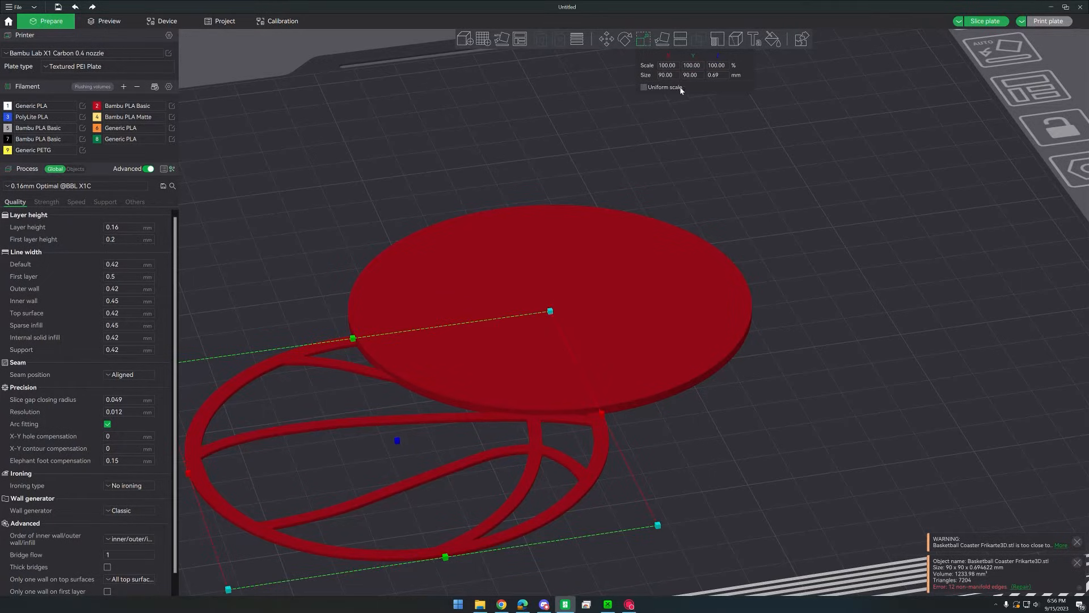
left_click(723, 78)
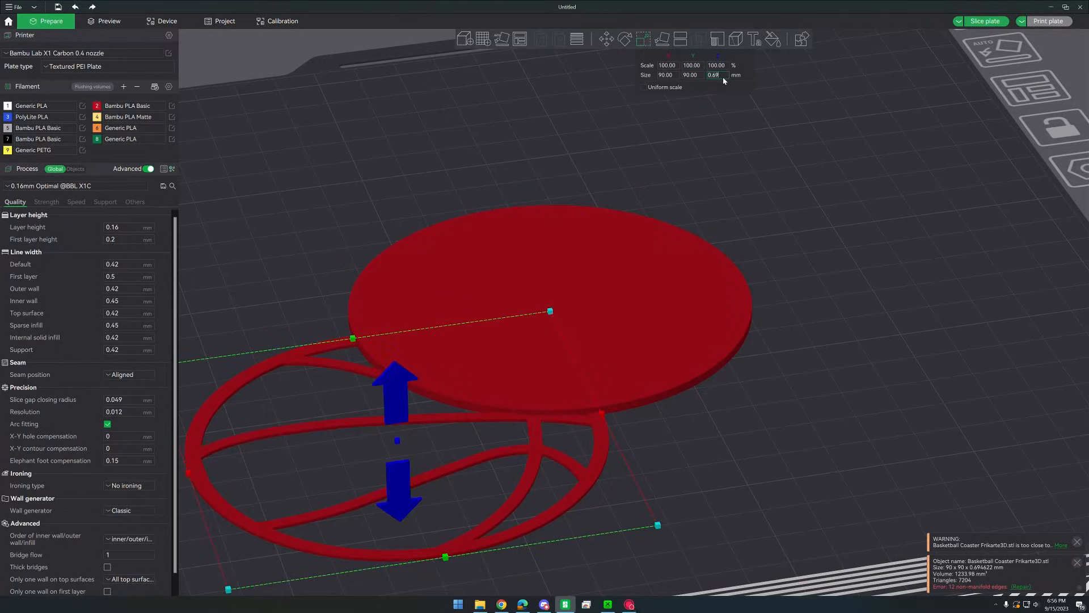
key("Return")
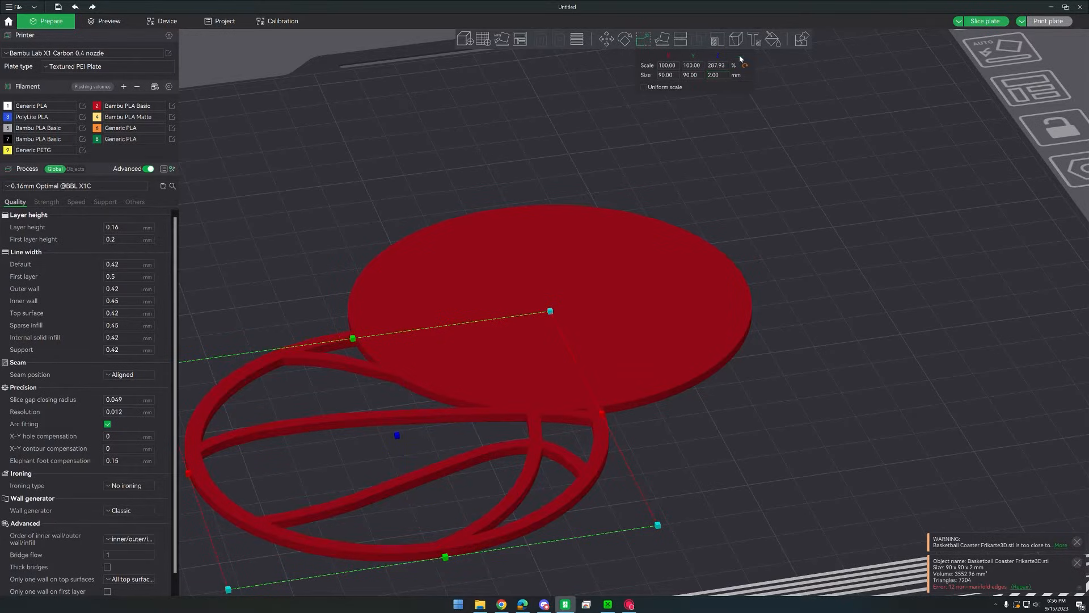
left_click(659, 415)
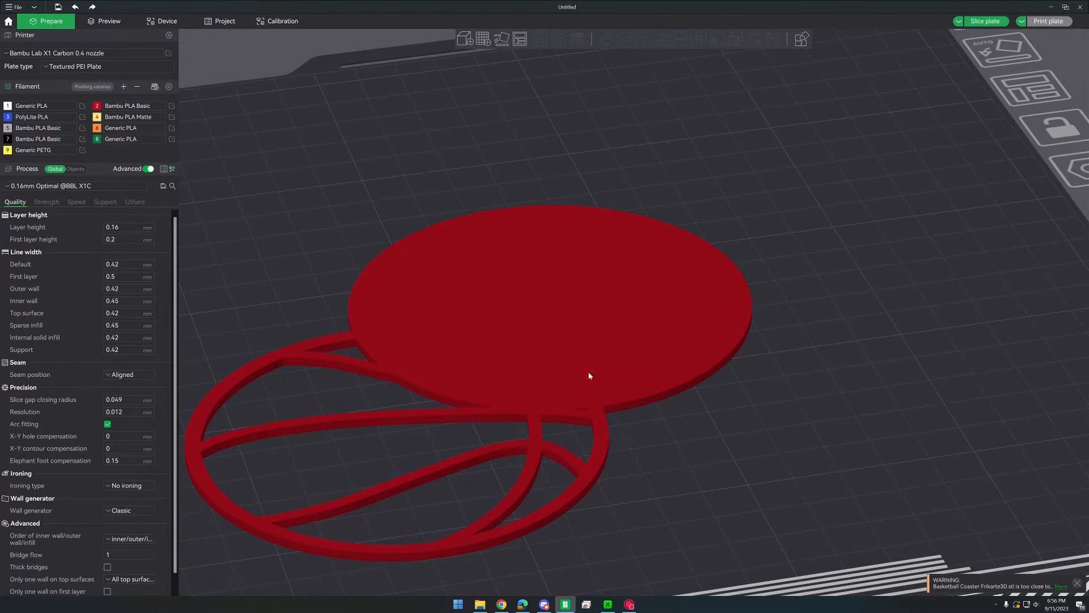
- Center both the flat disc and the basketball line piece on the plate so they overlap
left_click(598, 294)
right_click(597, 294)
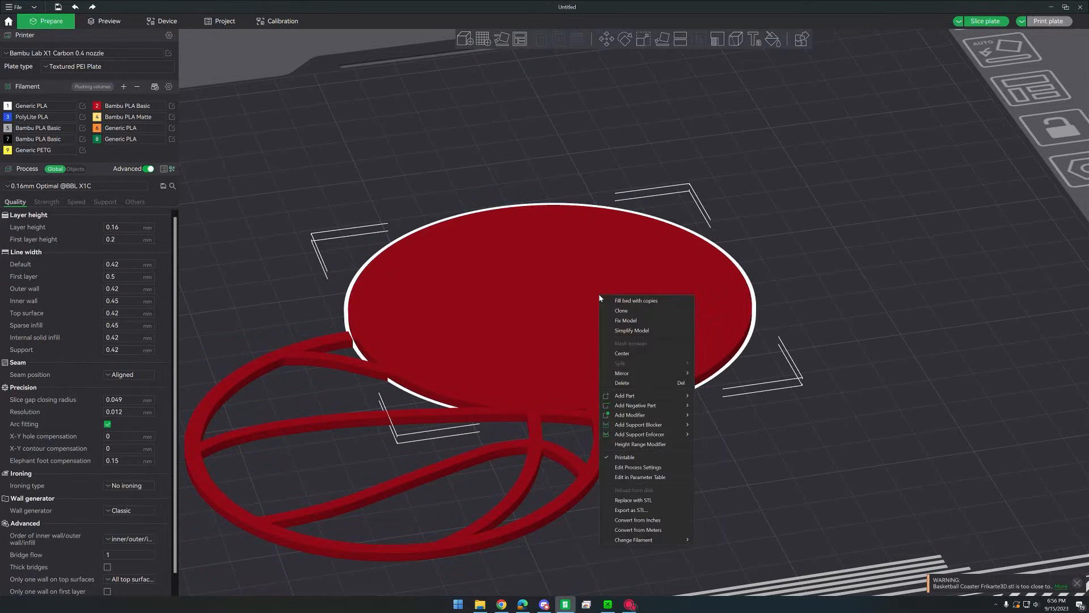
left_click(618, 353)
right_click(529, 468)
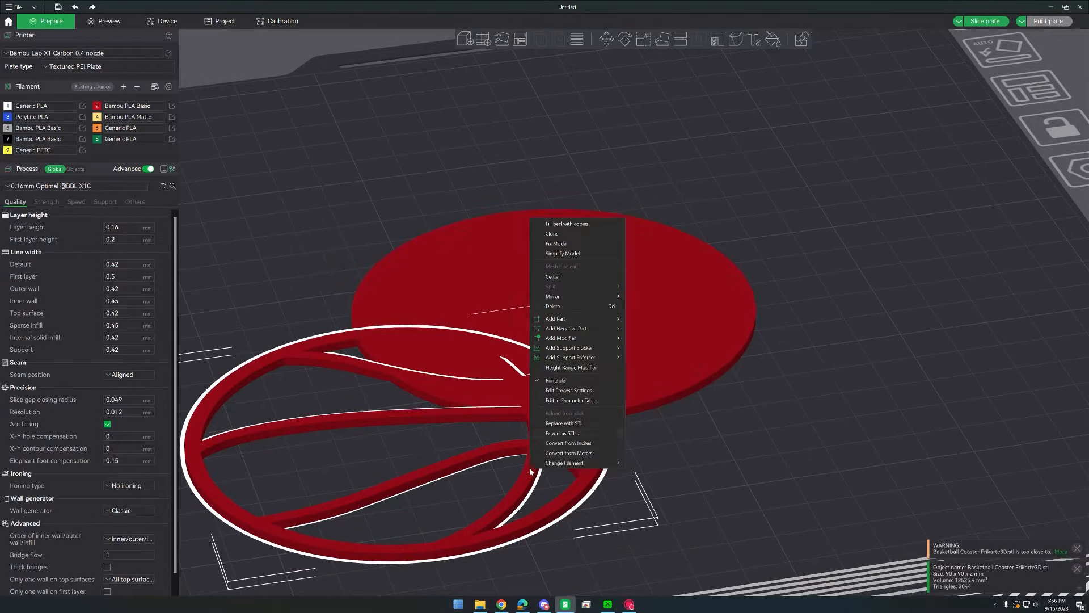
left_click(555, 277)
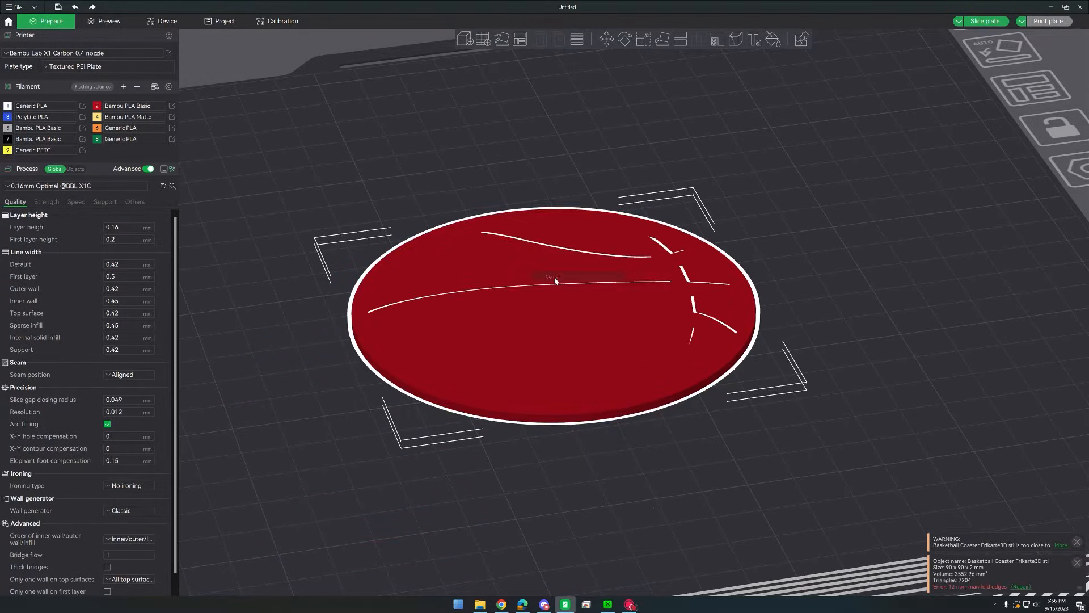
left_click(573, 147)
- Show the object list and assign filament 6 to the flat disc
middle_click_drag(571, 153, 551, 198)
middle_click_drag(765, 217, 755, 227)
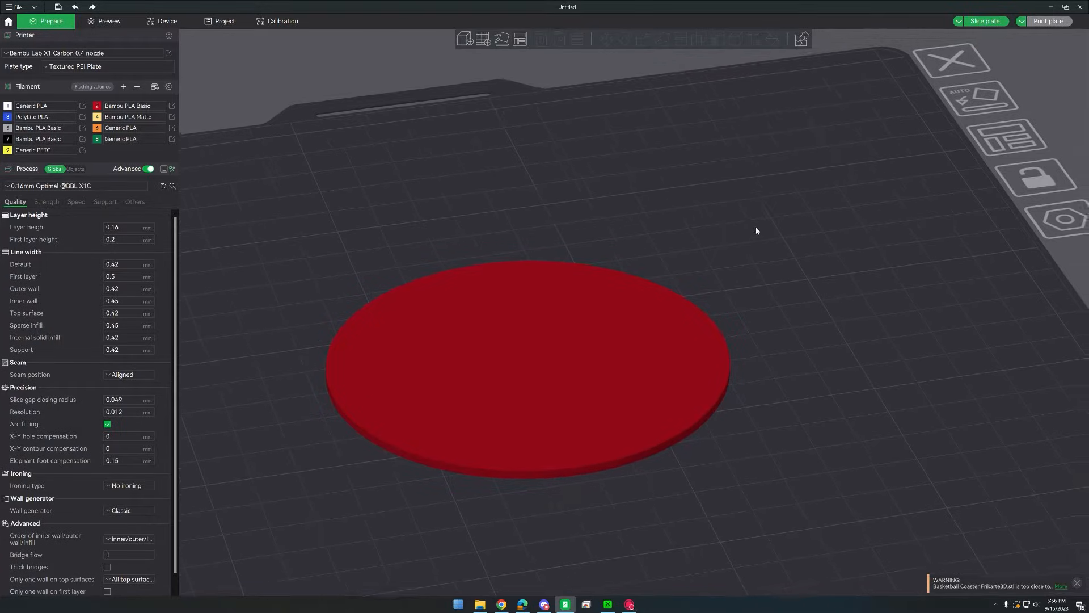
left_click_drag(765, 220, 744, 235)
left_click(75, 169)
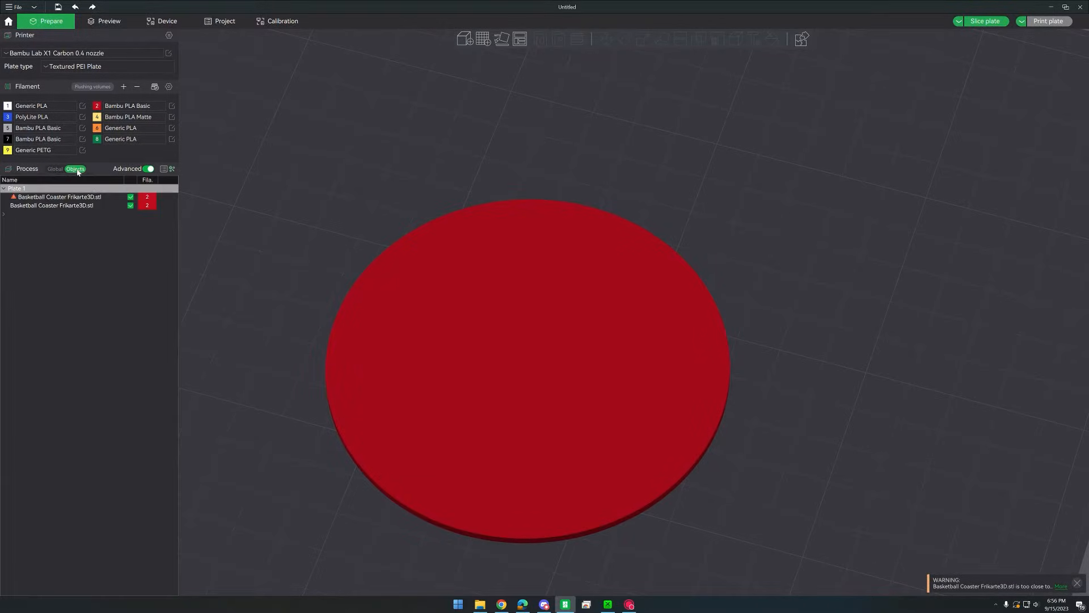
left_click(101, 197)
left_click(108, 205)
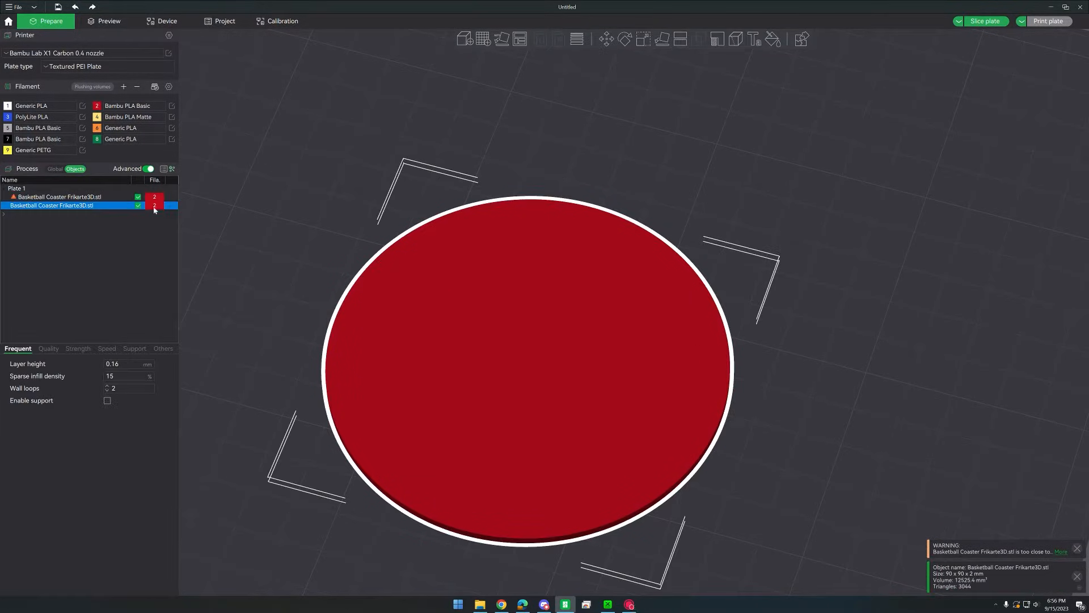
key("1")
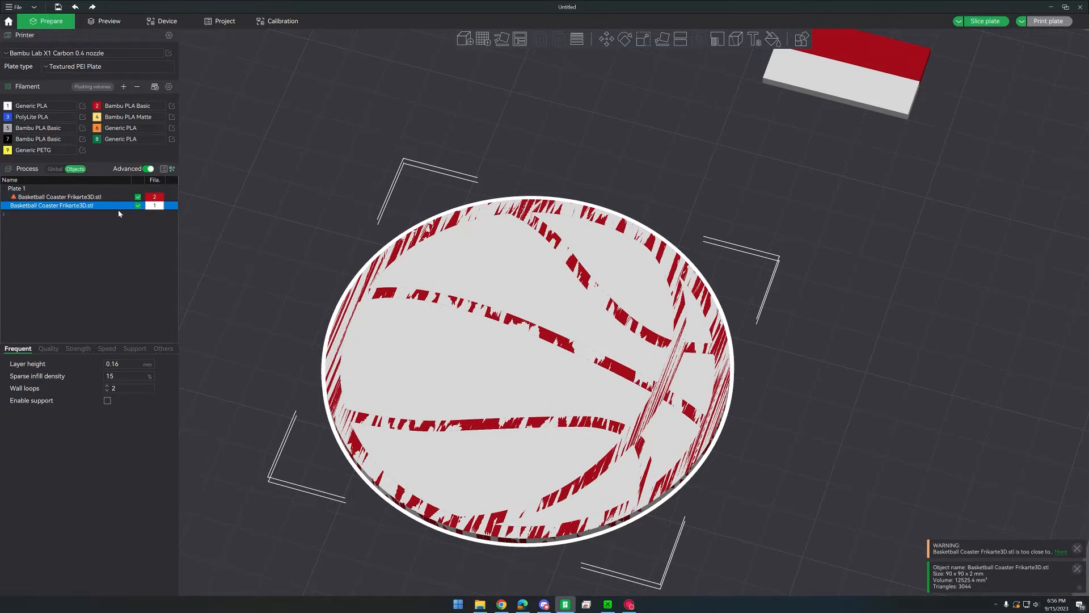
key("6")
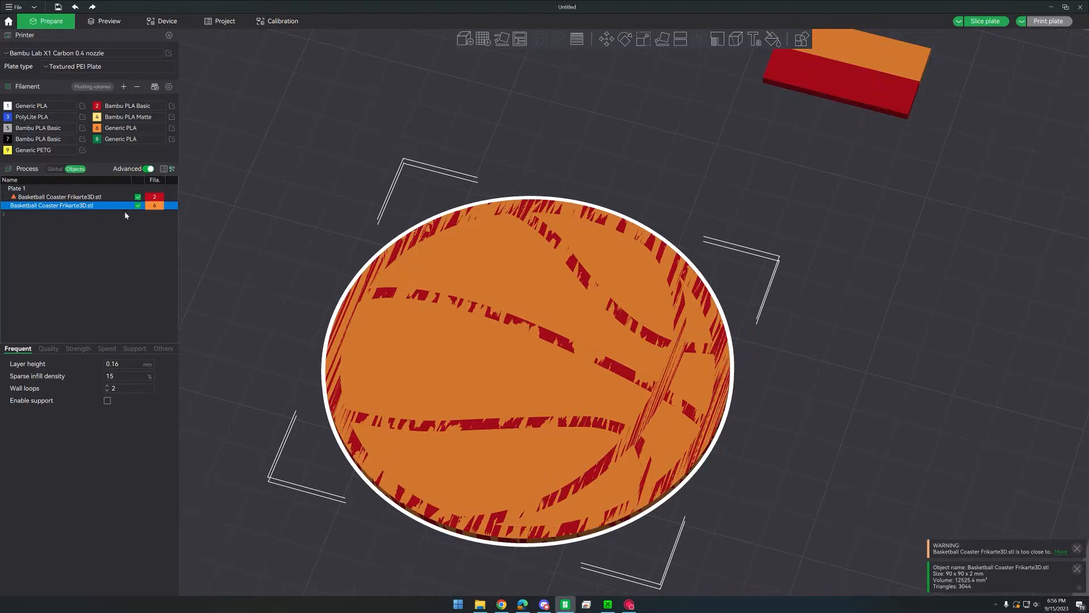
- Assign filament 7 to the basketball line piece
left_click(121, 201)
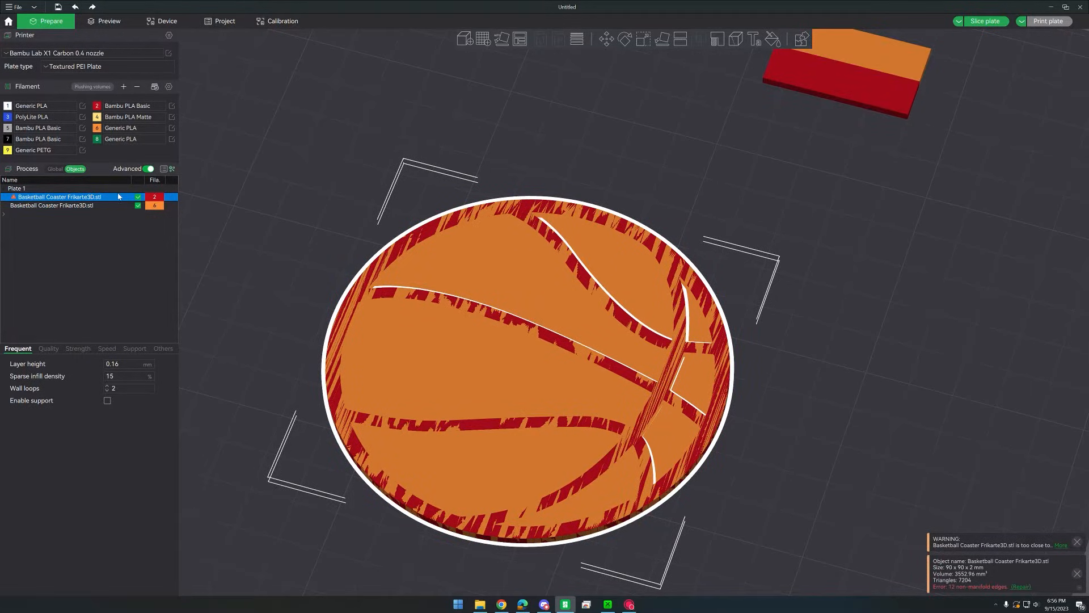
key("7")
key("0")
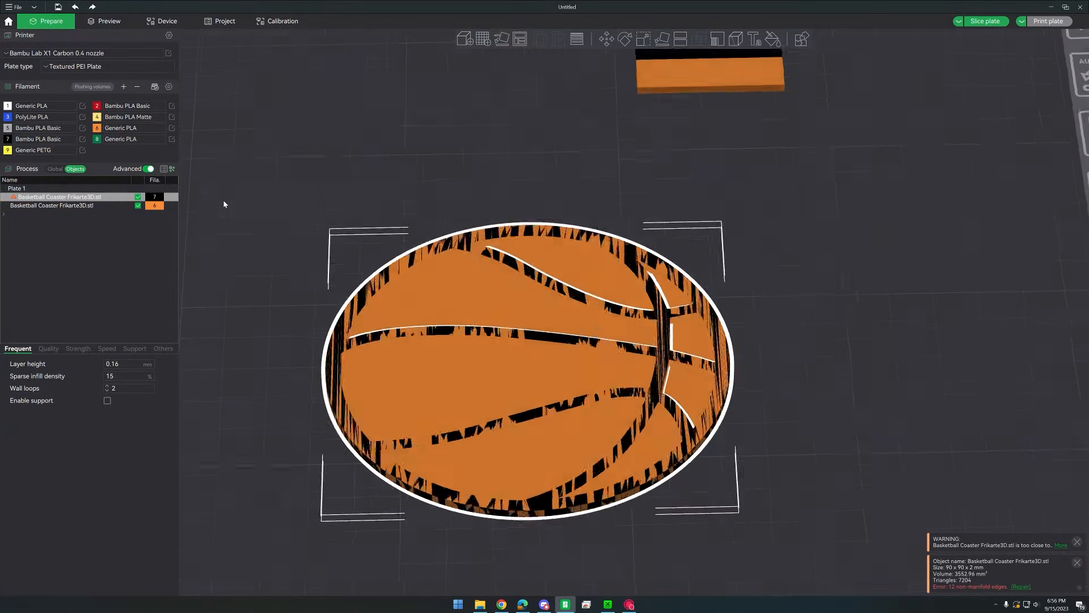
key("1")
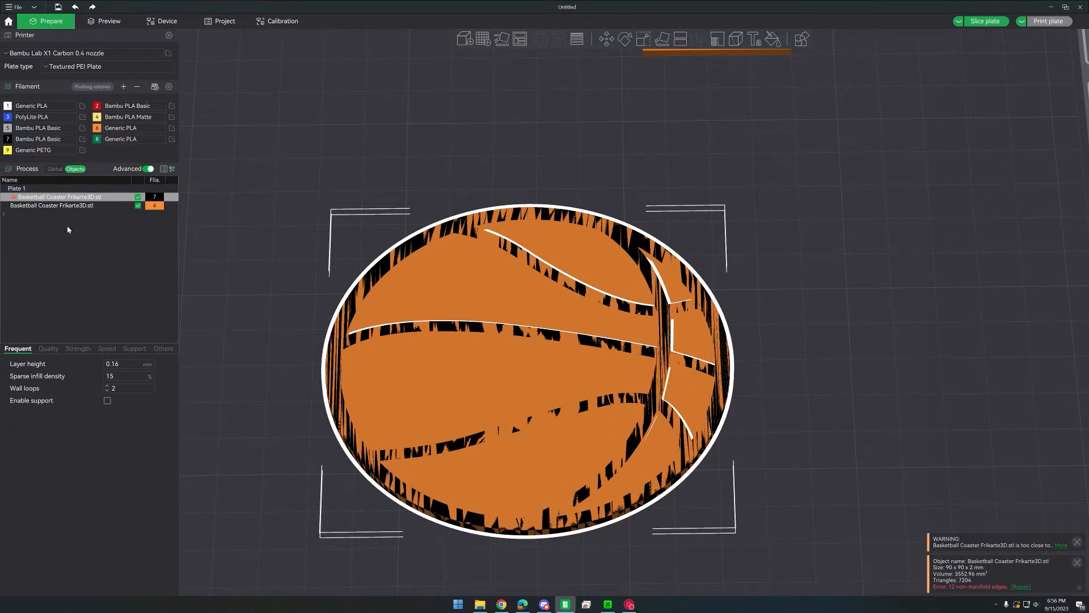
- Assemble the disc and the line piece into one object and slice the plate to check the result
left_click(40, 196)
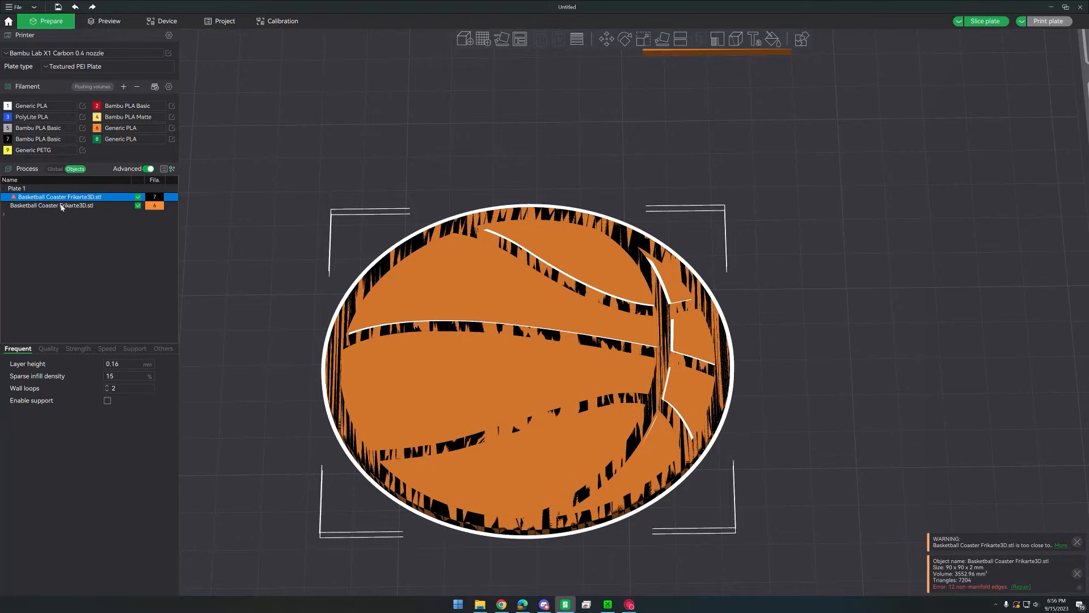
left_click(61, 205, "ctrl")
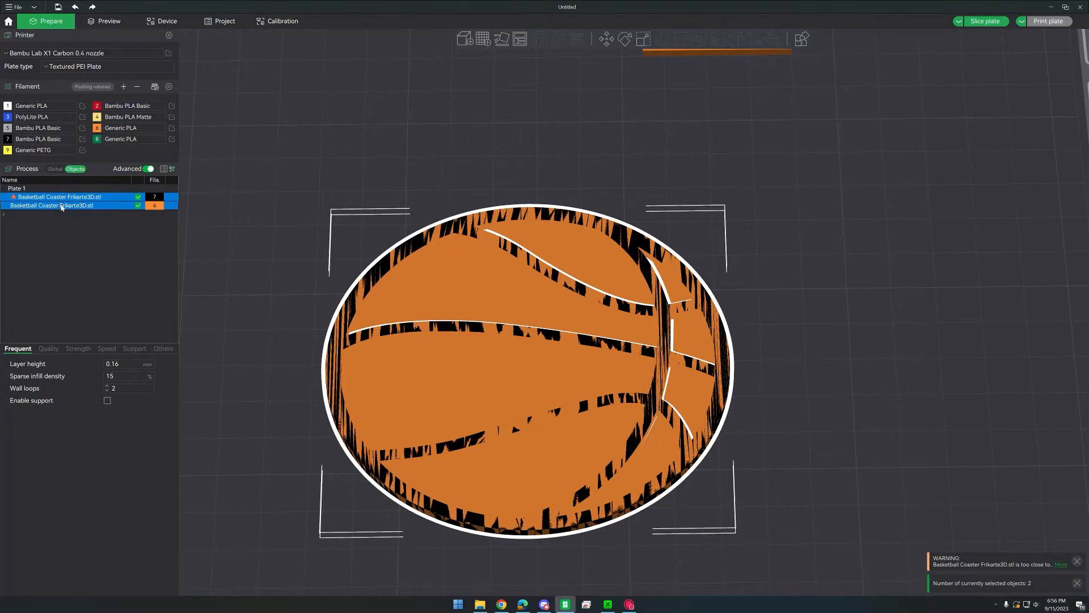
right_click(61, 206)
left_click(87, 210)
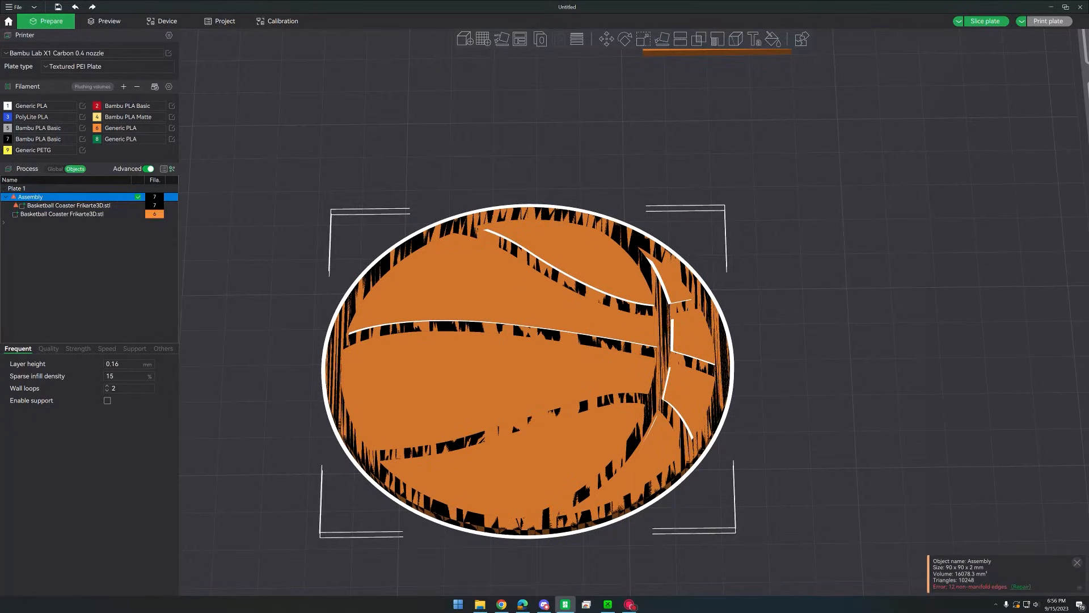
left_click(975, 23)
left_click_drag(761, 448, 785, 406)
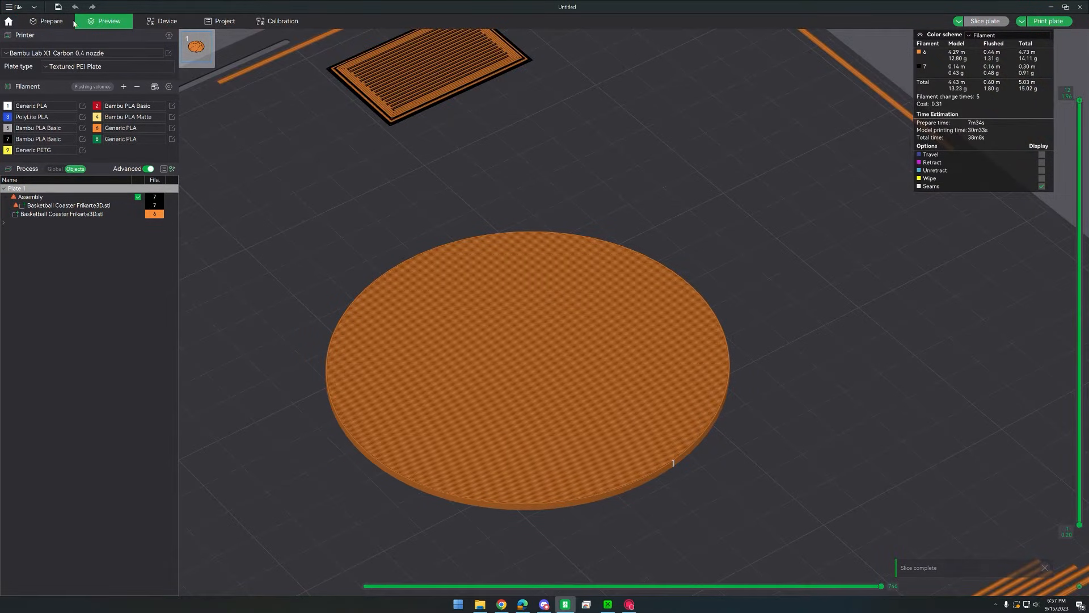
- Return to the model preparation view and repair the assembly with Fix Model
left_click(58, 22)
left_click(54, 206)
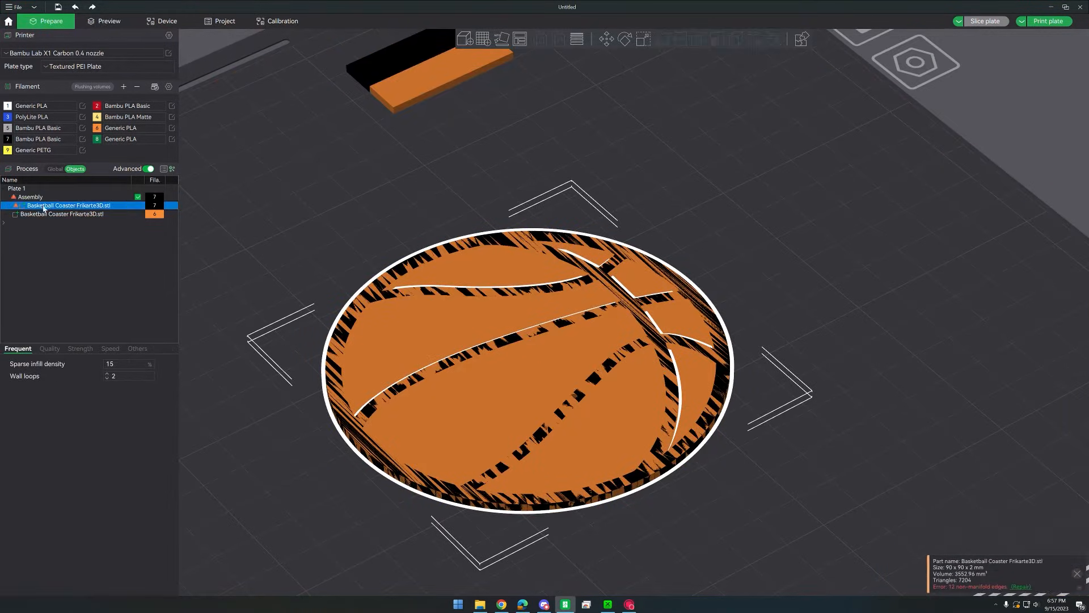
right_click(43, 198)
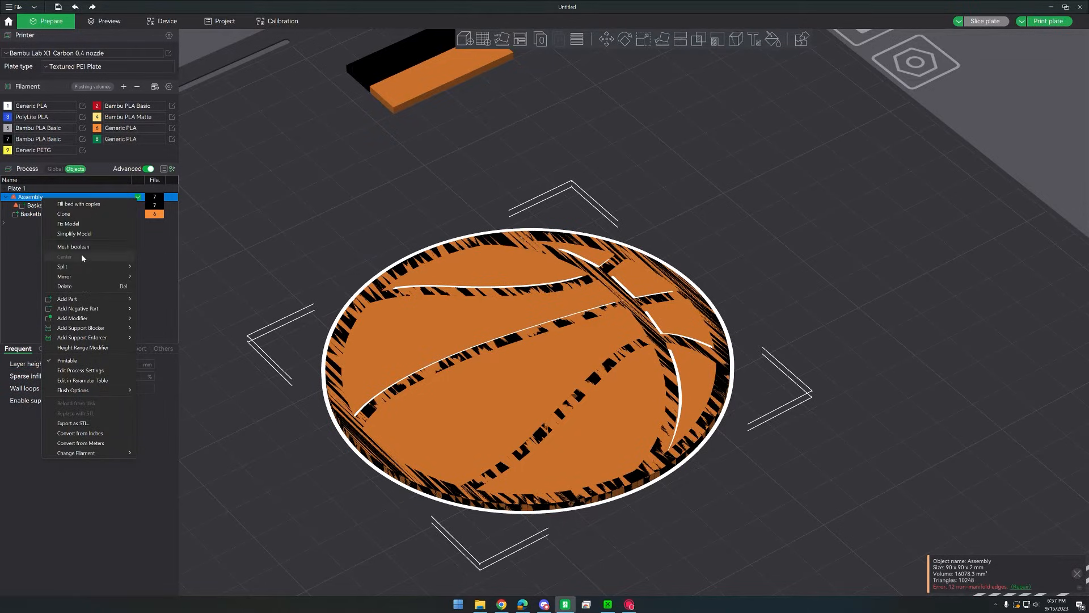
left_click(81, 225)
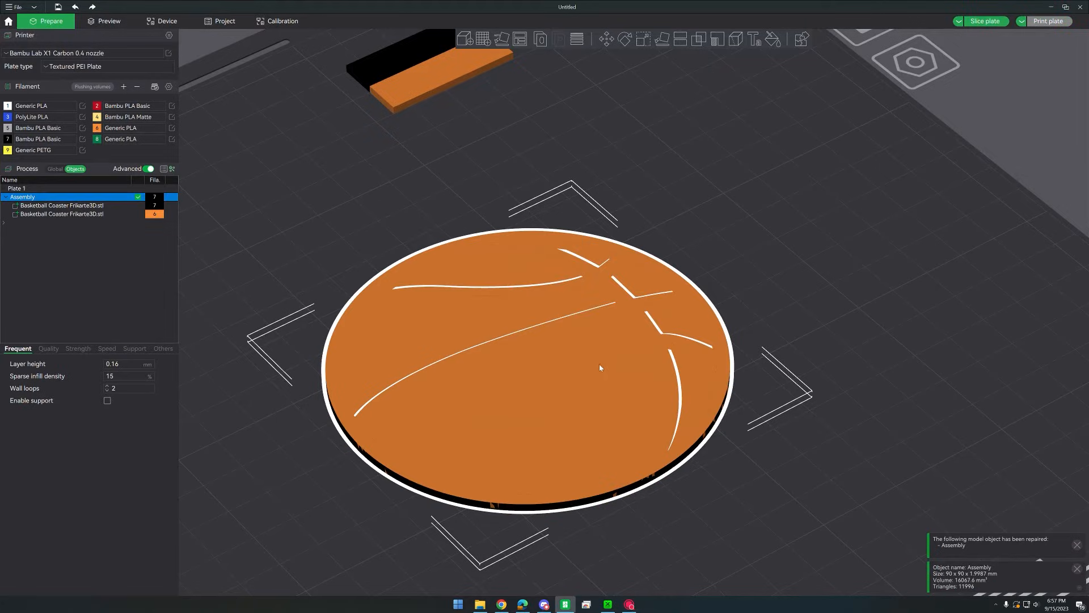
- Slice the repaired assembly, examine its underside in the preview, and return to the model preparation view
left_click(985, 21)
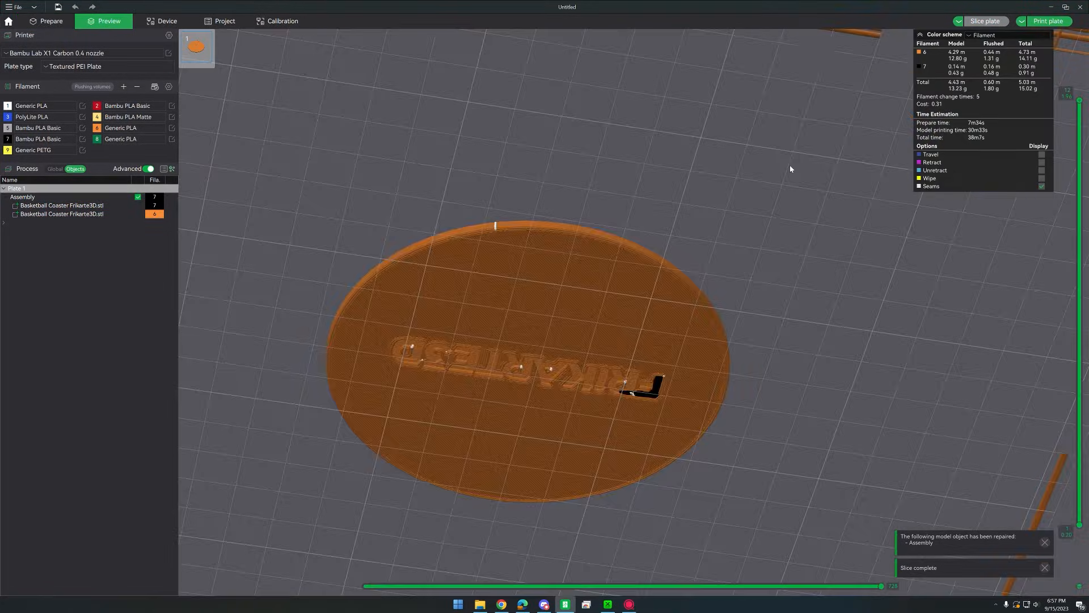
left_click_drag(790, 166, 783, 186)
left_click(32, 19)
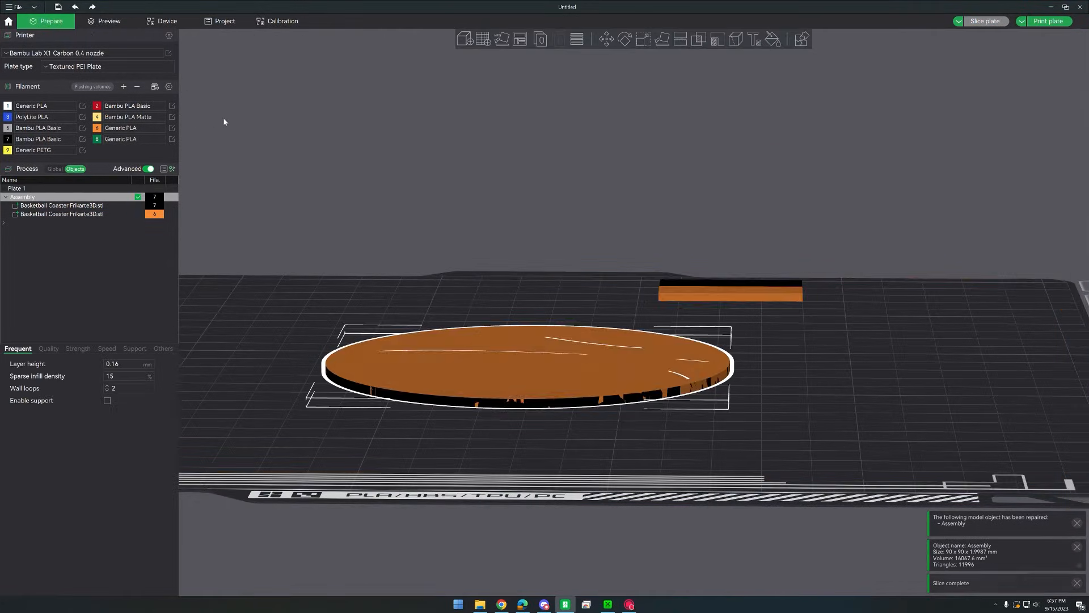
left_click_drag(224, 116, 226, 125)
- Split the assembly back into separate objects
left_click(57, 205)
right_click(59, 199)
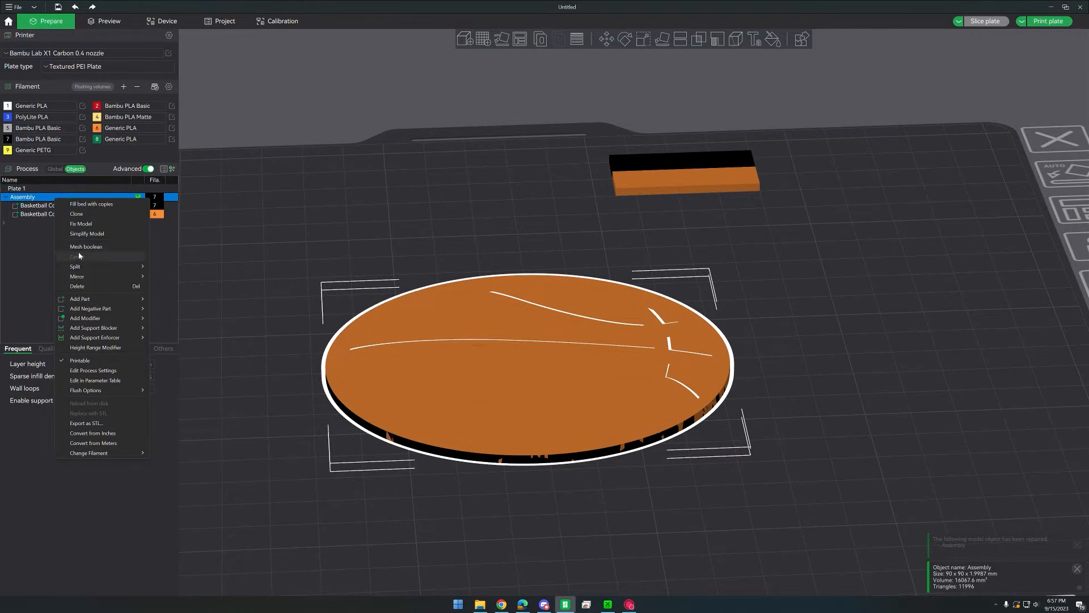
mouse_move(111, 266)
left_click(166, 265)
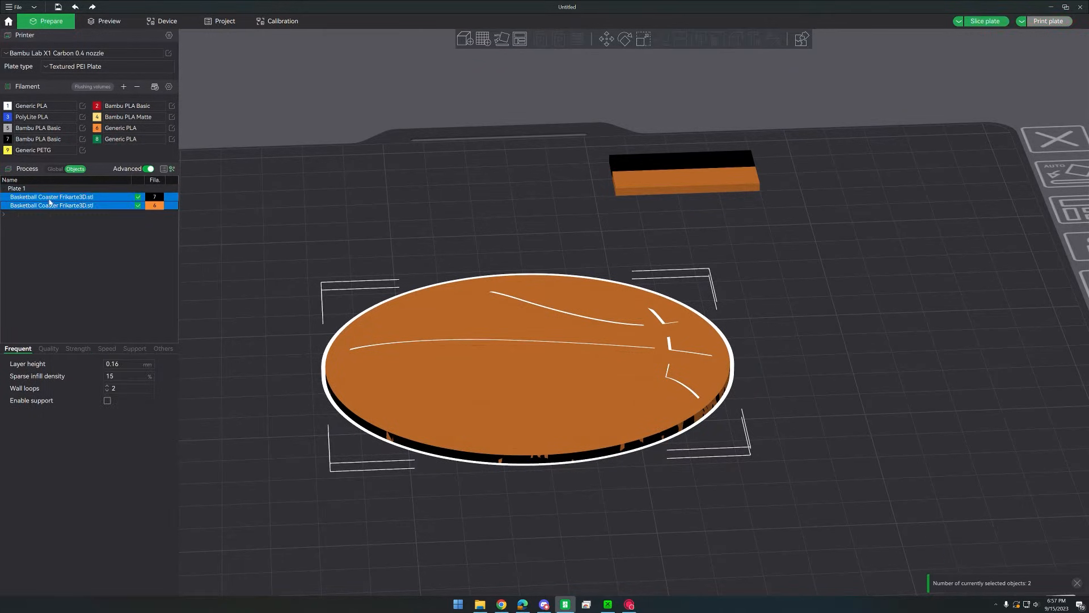
- Delete the black line piece and undo the deletion so it follows the disc in the object list, and center it on the plate
left_click(49, 200)
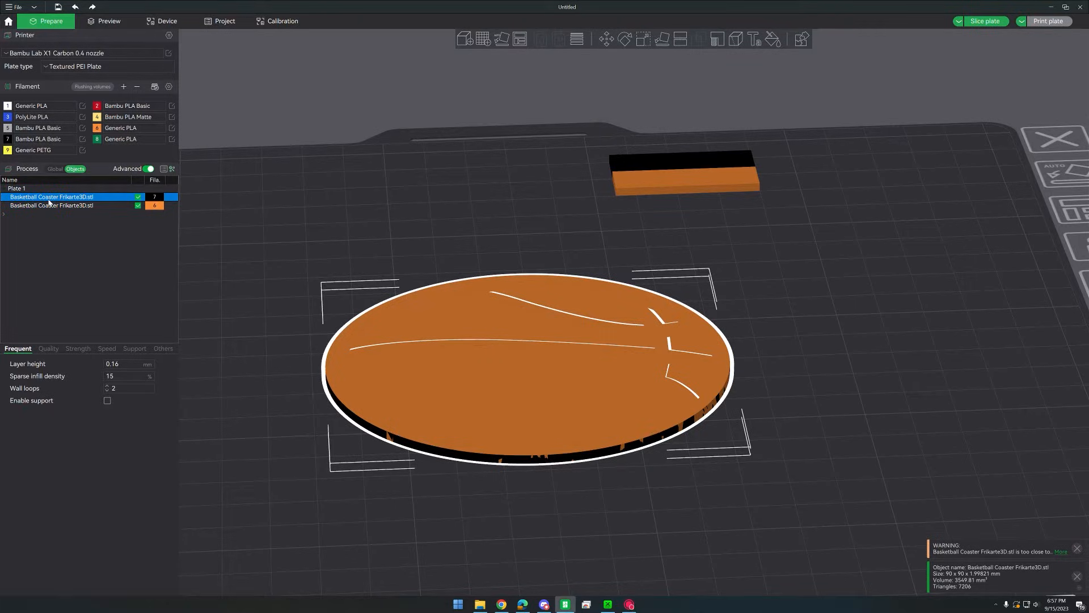
key("Delete")
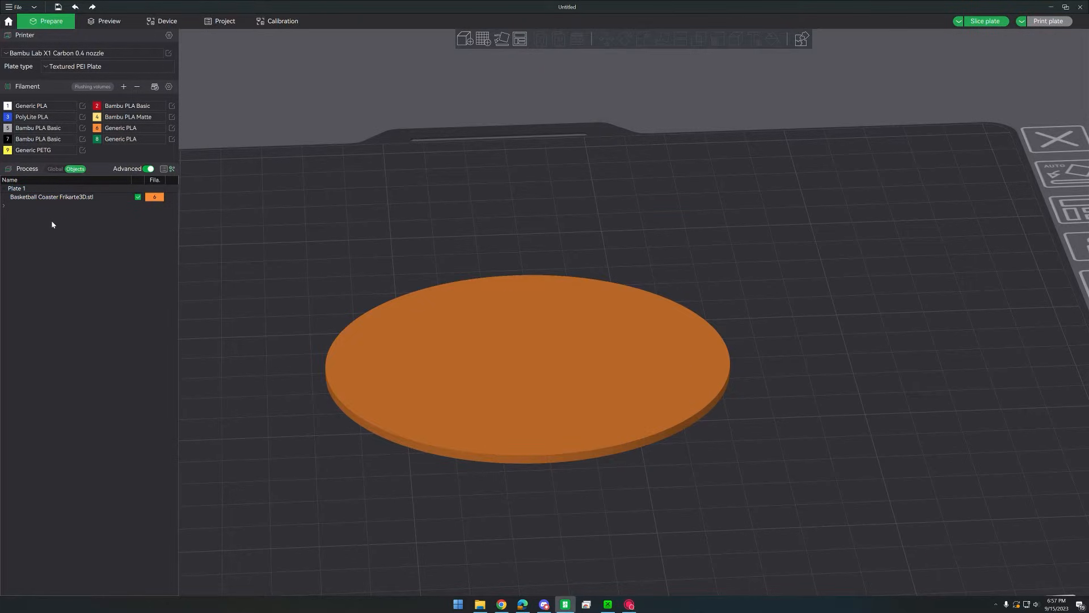
key("ctrl+z")
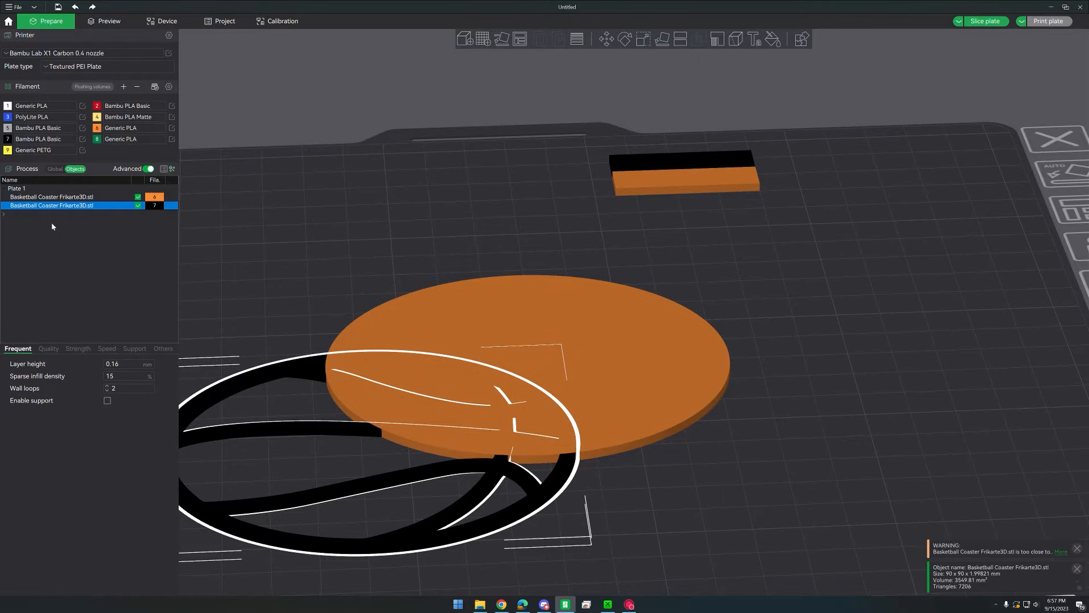
right_click(260, 369)
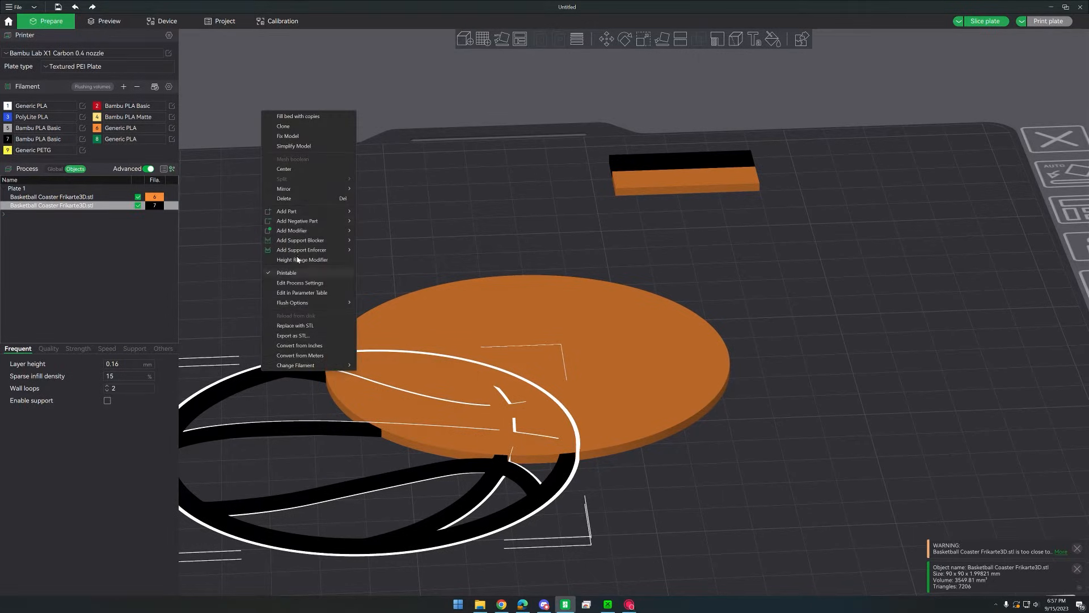
left_click(284, 168)
- Assemble the orange disc and the black line piece into one object, with the disc first in the list
left_click(57, 197)
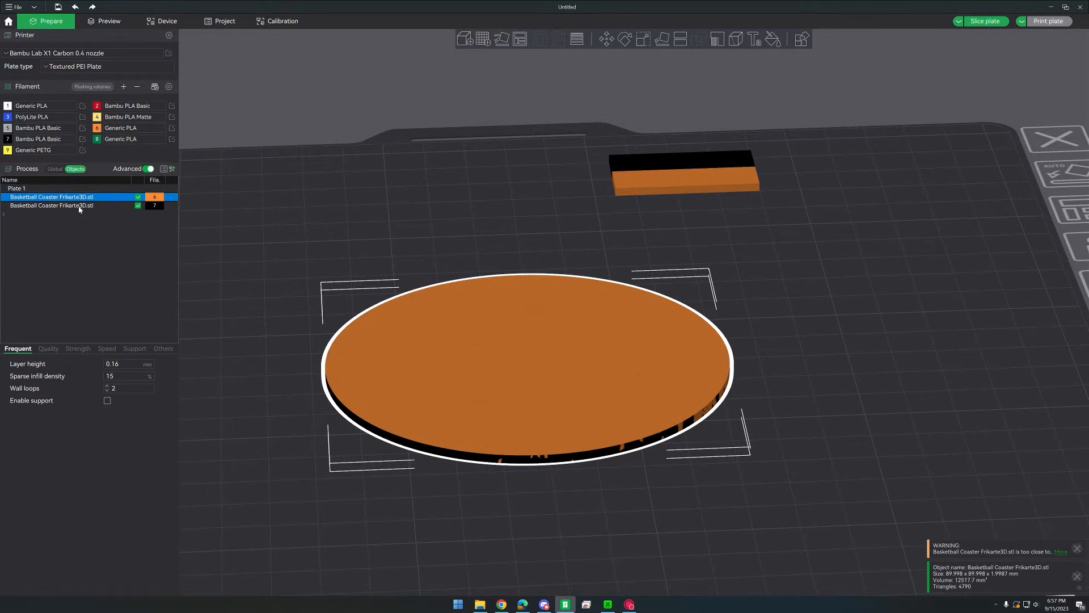
left_click(80, 206, "shift")
right_click(80, 209)
left_click(86, 215)
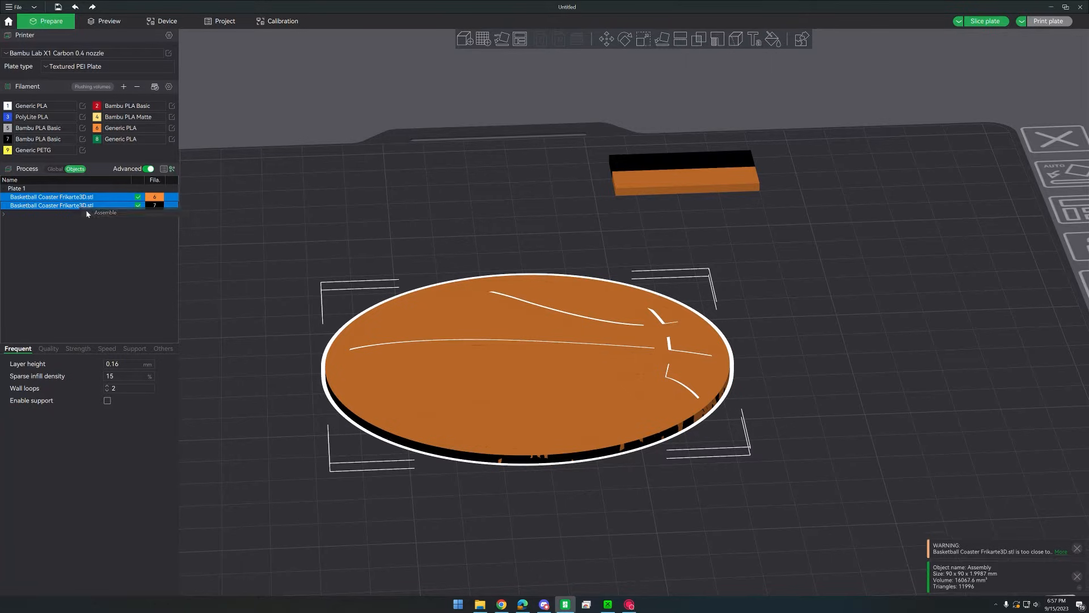
- Slice the plate and examine the two-colour basketball from above, from below and through its upper layers
left_click(988, 20)
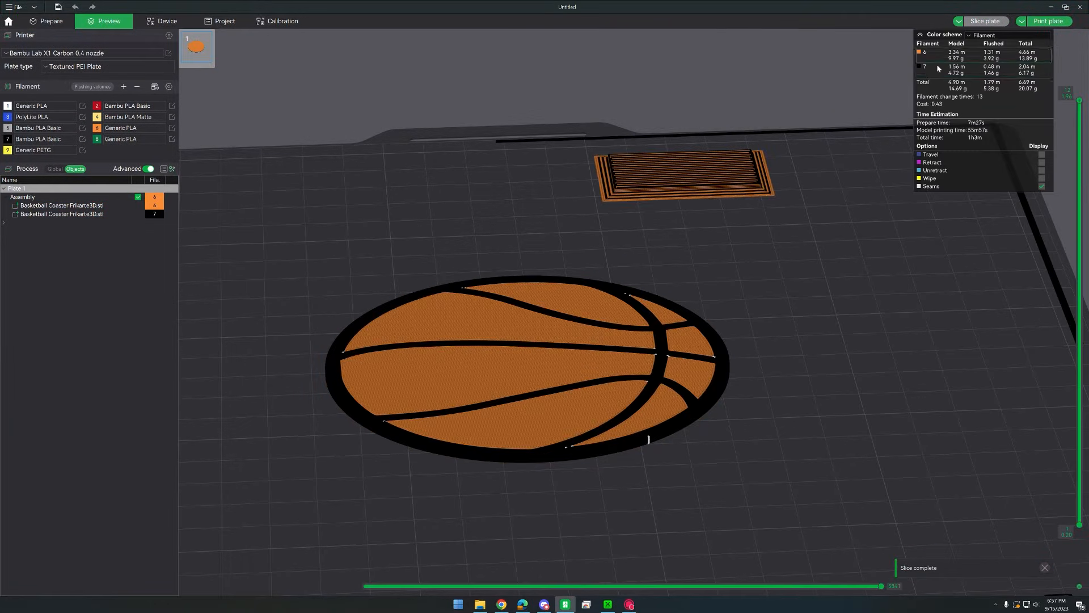
left_click_drag(727, 245, 723, 205)
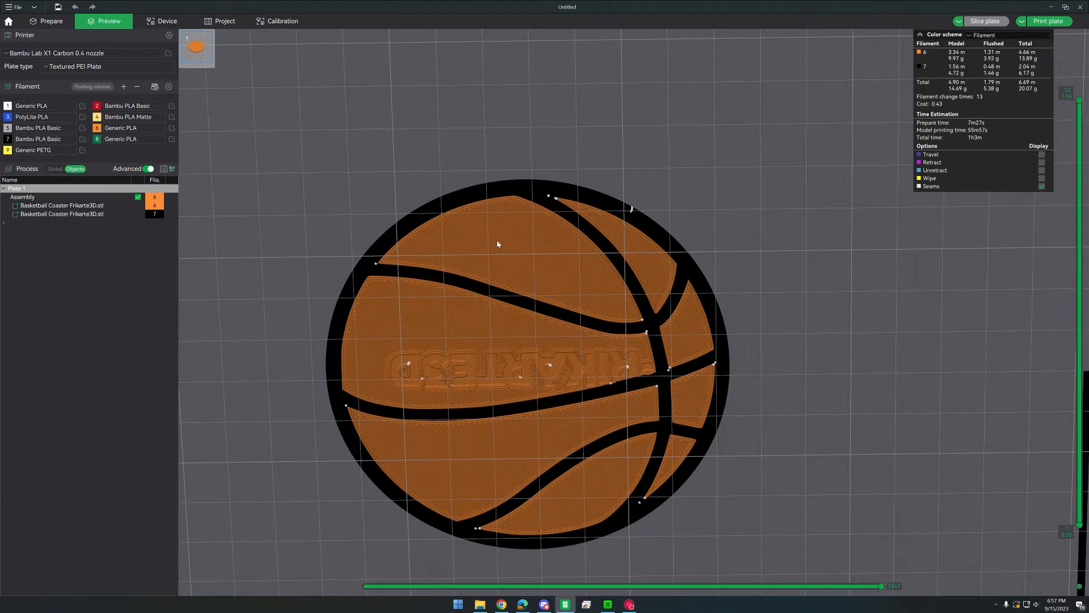
left_click_drag(492, 248, 499, 282)
scroll(469, 328, "up", 3)
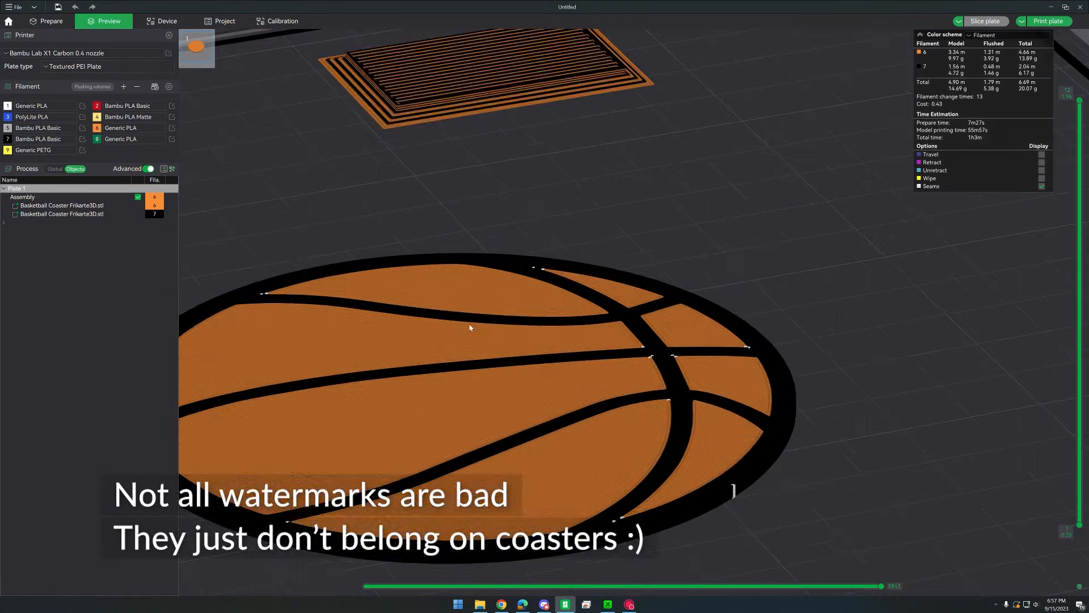
scroll(469, 327, "down", 3)
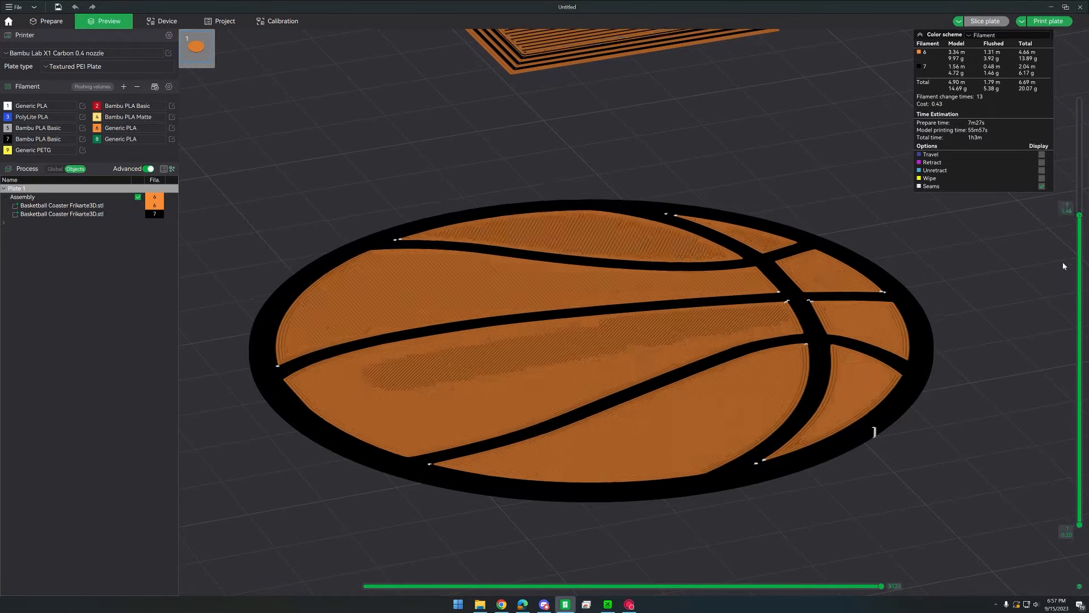
left_click_drag(1063, 263, 990, 14)
- Return to the model preparation view and show the assembly's selectable faces with Lay on Face
left_click(50, 21)
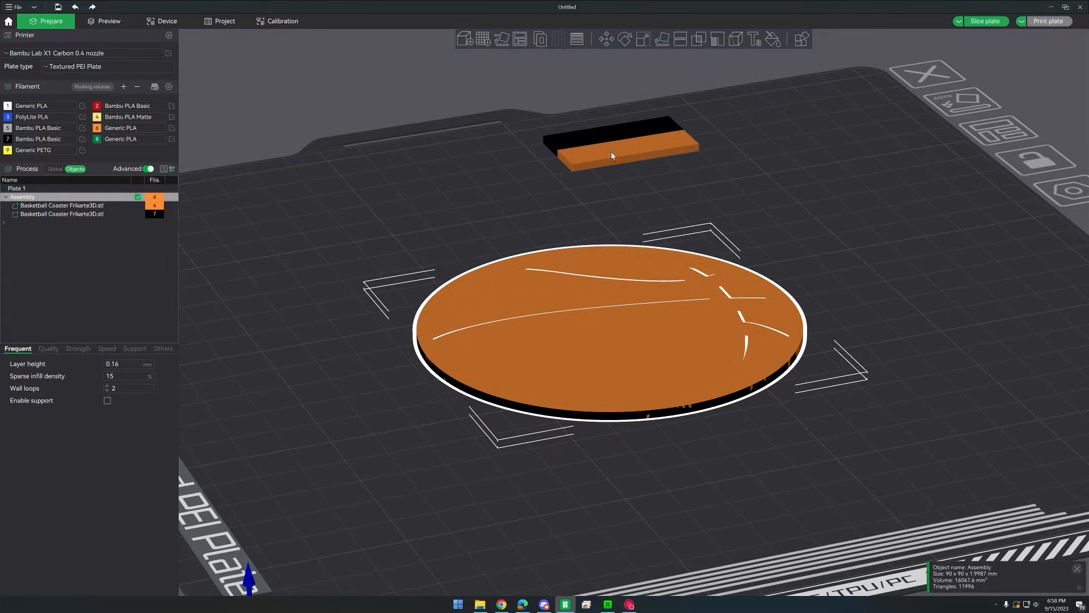
left_click(662, 40)
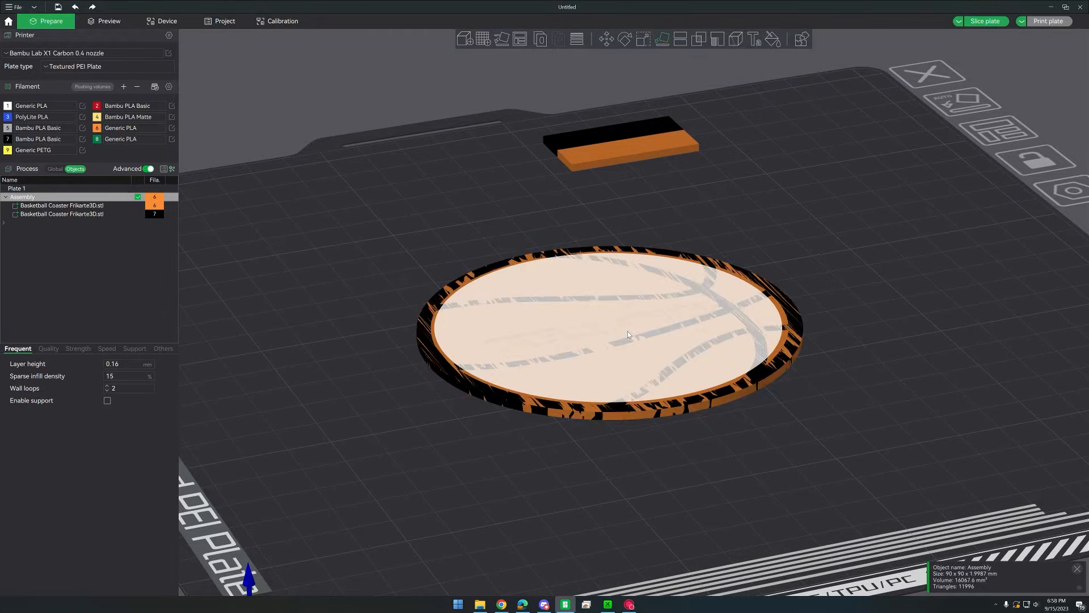
left_click(362, 290)
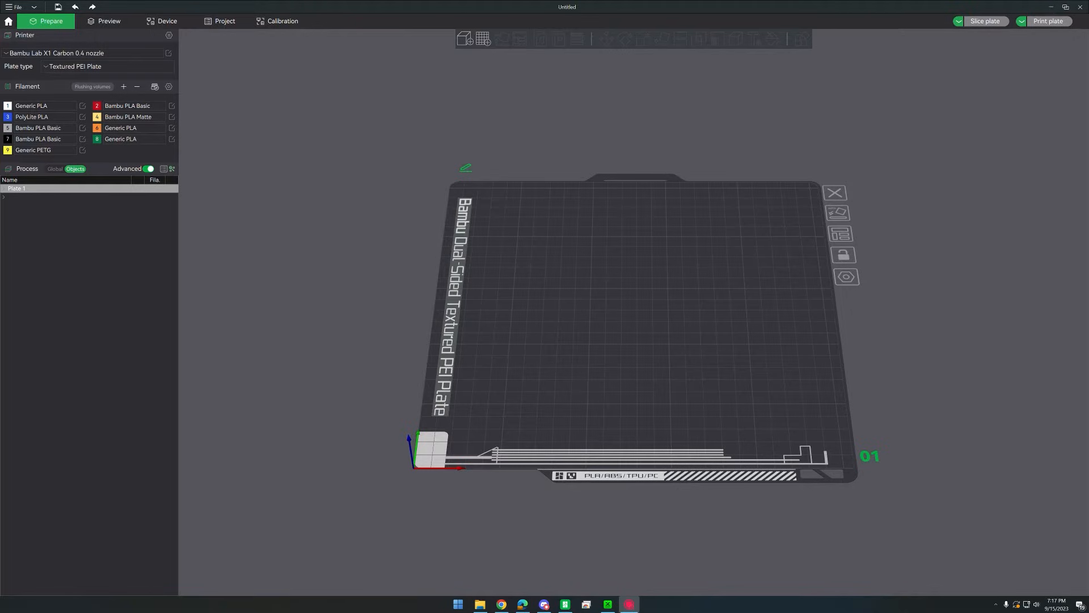
- Import lexus-seeklogo.com.svg onto the empty plate
left_click_drag(0, 238, 584, 303)
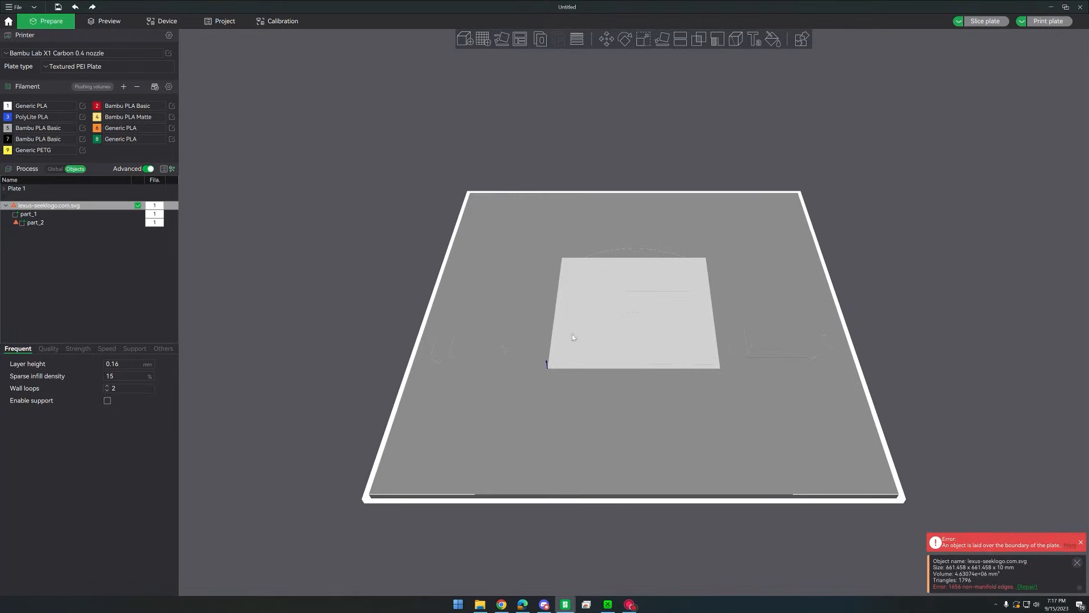
left_click(328, 312)
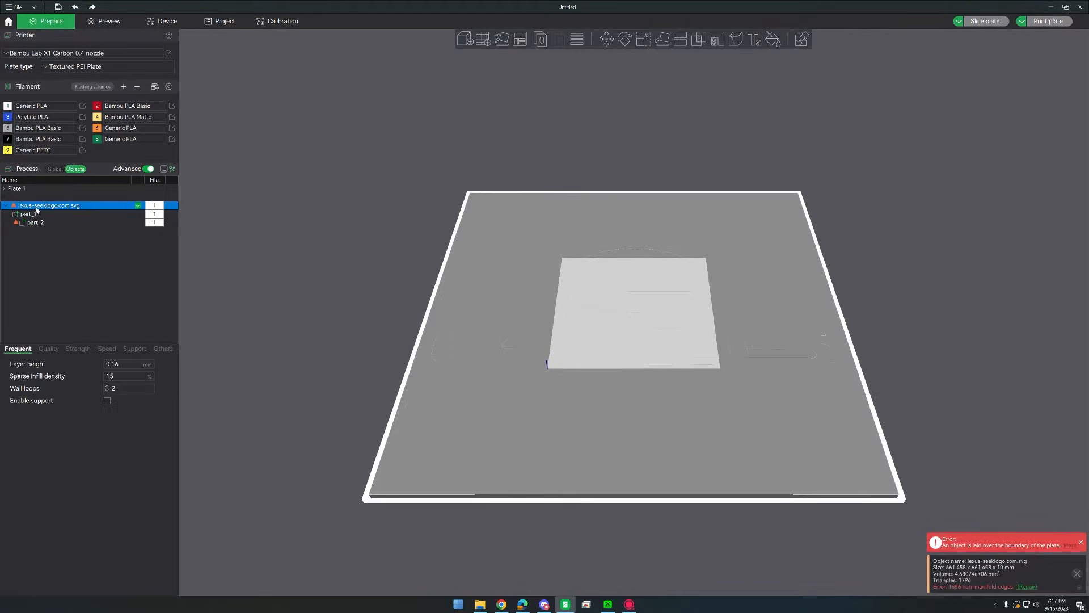
- Try deleting the whole logo object, undo that, and delete only its square background, part_1
key("Delete")
key("ctrl+z")
left_click(36, 214)
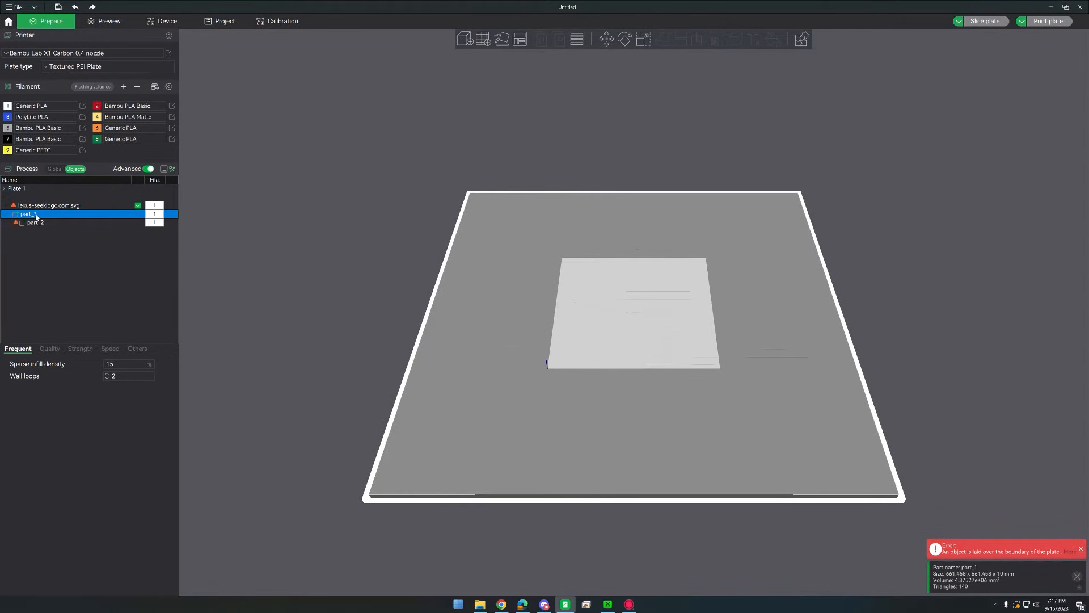
key("Delete")
left_click_drag(352, 259, 359, 276)
scroll(355, 307, "up", 5)
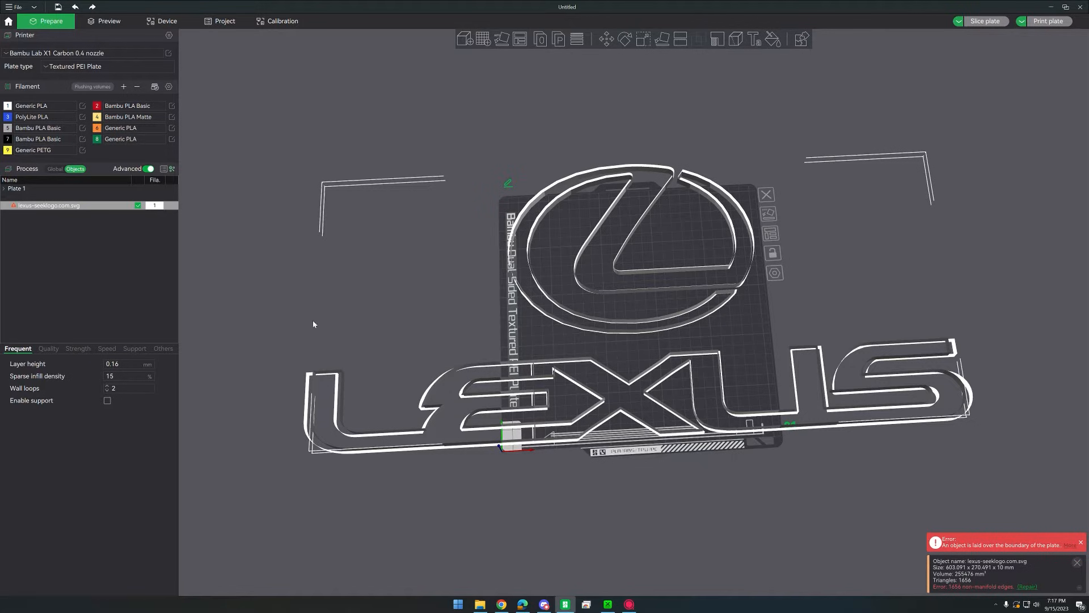
- Repair the remaining Lexus logo object with Fix Model
right_click(76, 207)
left_click(114, 231)
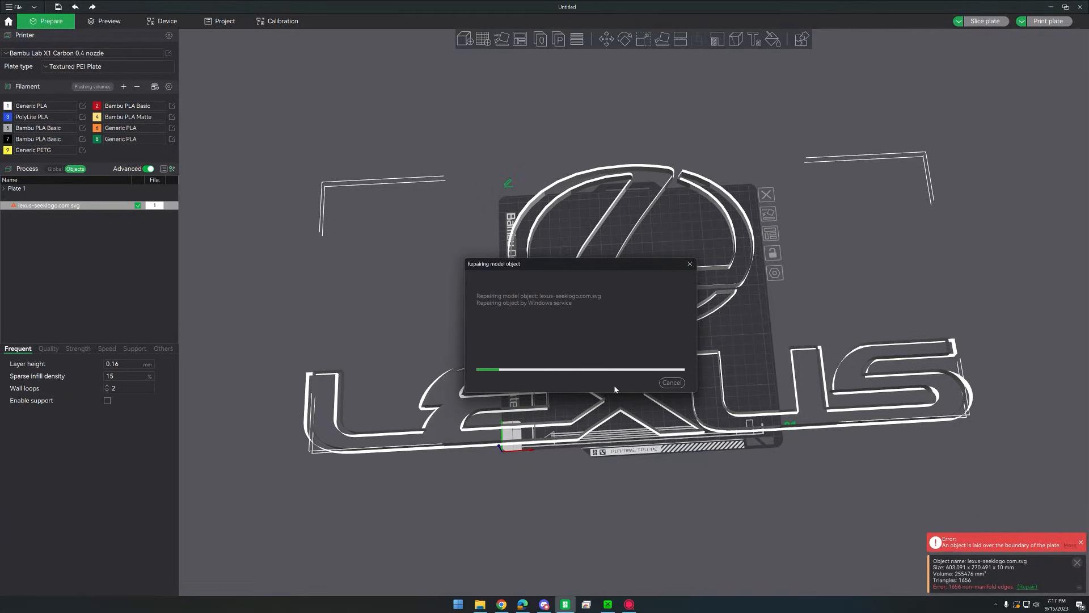
left_click_drag(461, 358, 482, 379)
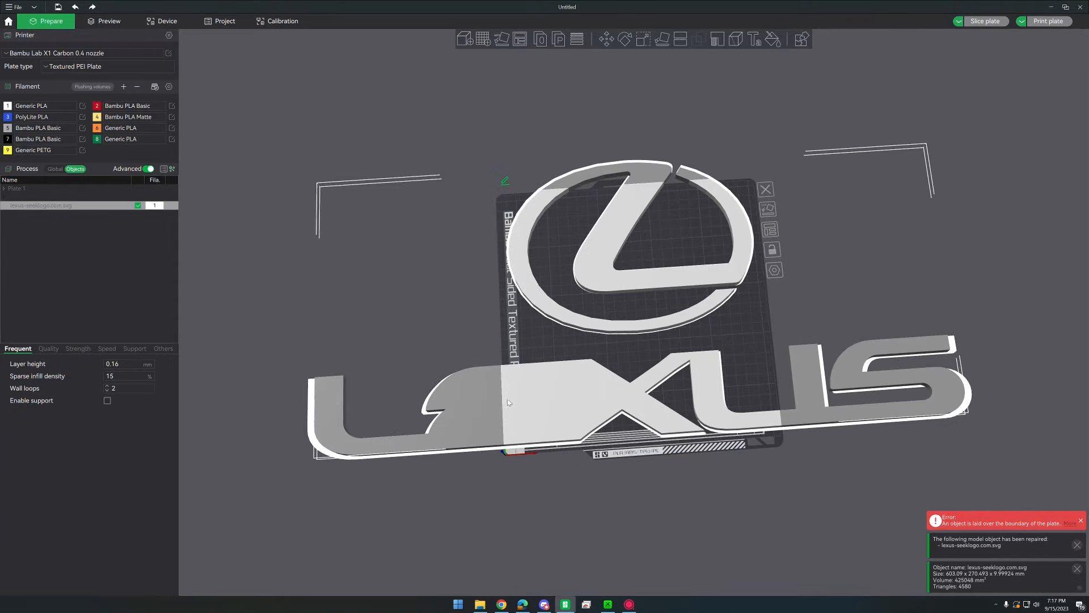
- Split the repaired Lexus logo into separate objects
left_click(60, 206)
right_click(60, 206)
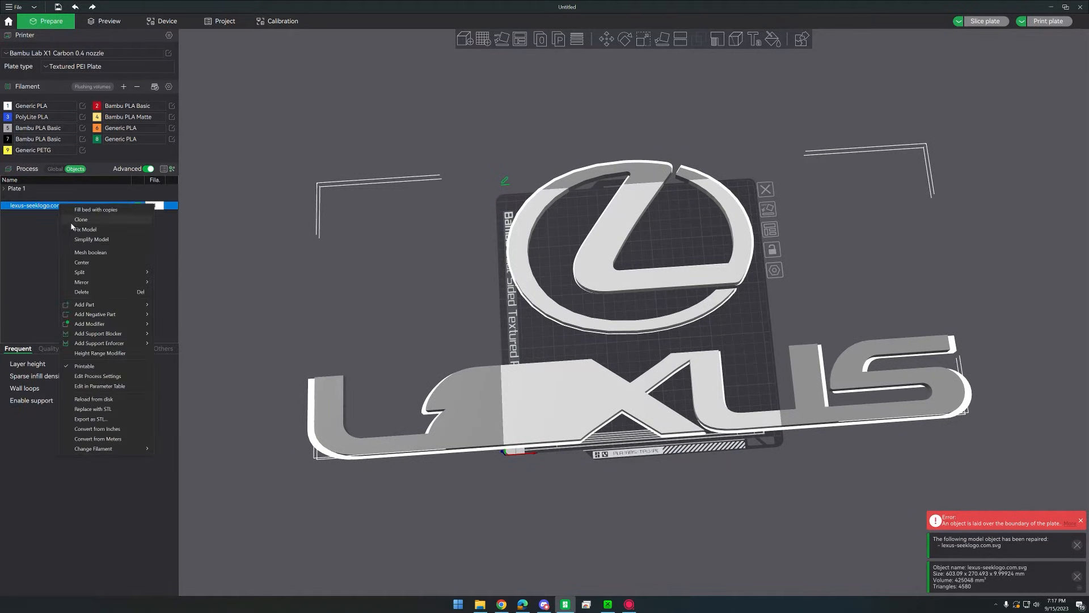
mouse_move(84, 271)
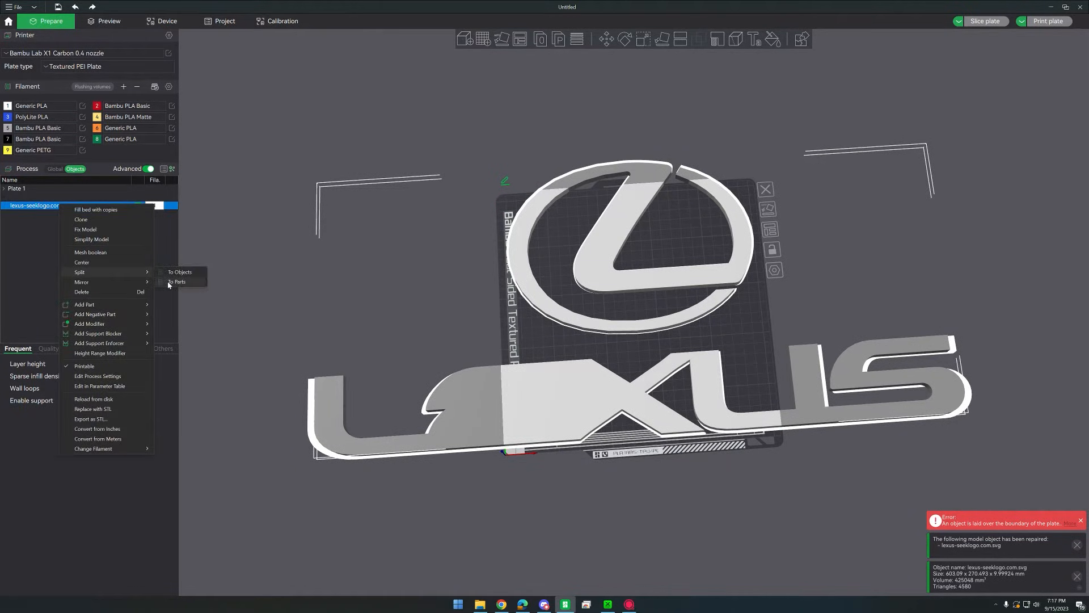
left_click(179, 272)
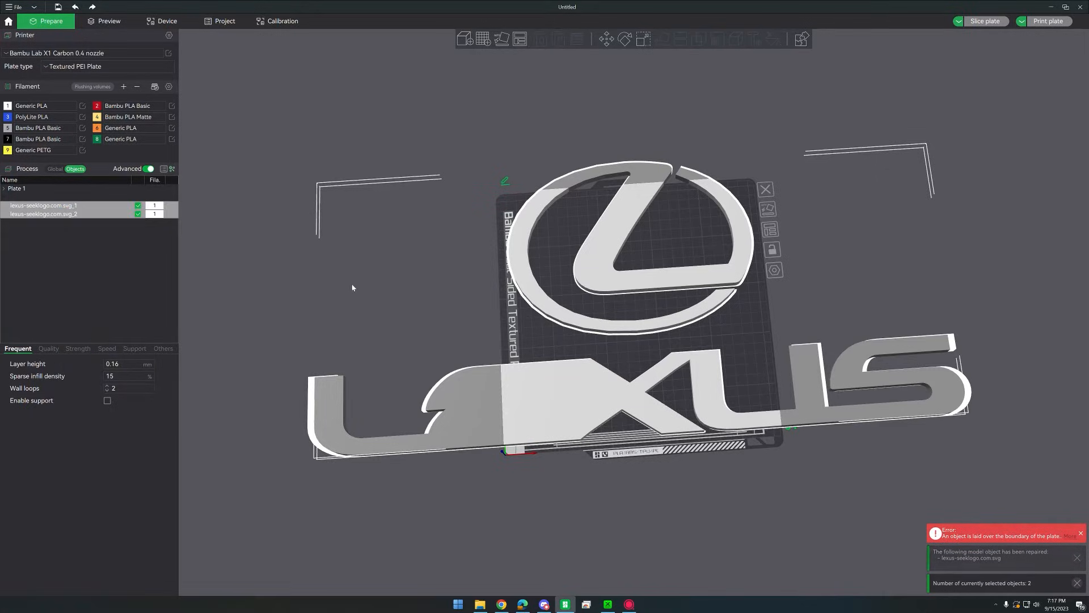
- Delete the LEXUS lettering and move the oval emblem fully inside the build plate
left_click(563, 400)
key("Delete")
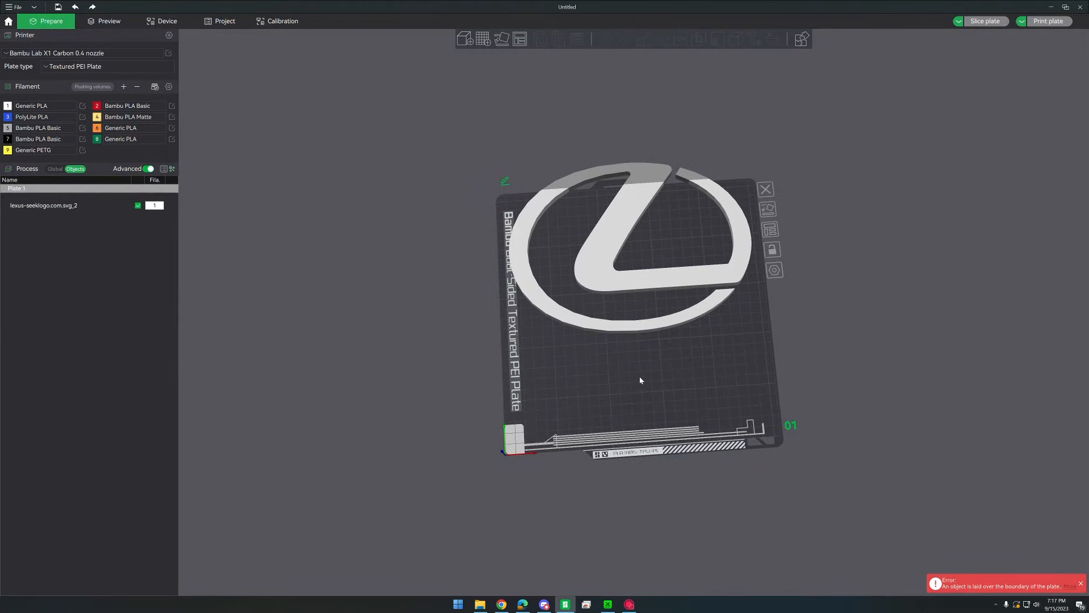
left_click(633, 335)
left_click_drag(633, 335, 633, 385)
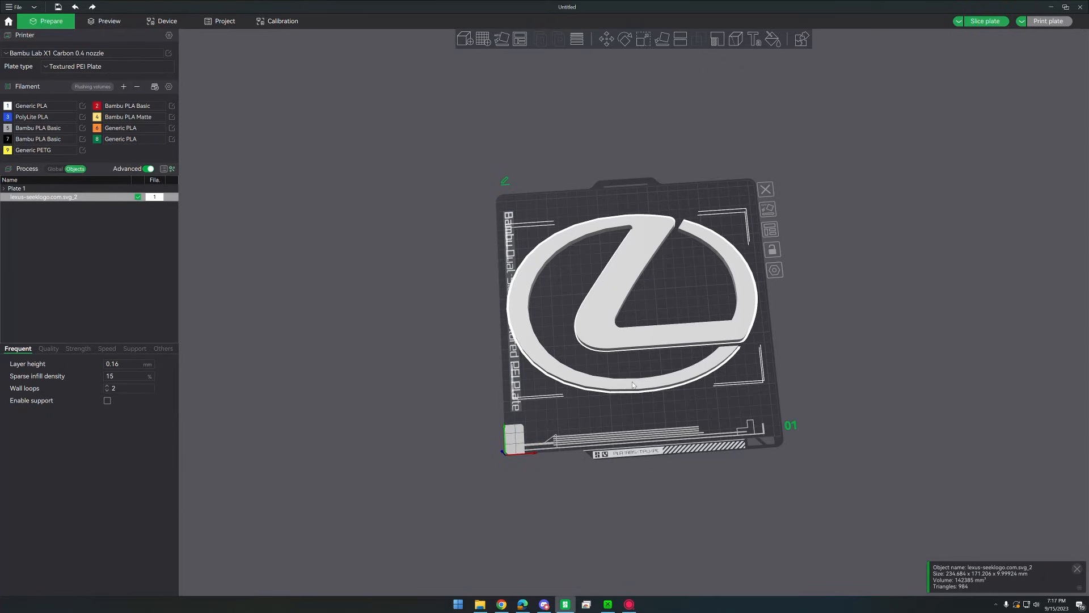
- Scale the oval emblem uniformly to an X size of 80 mm
right_click(633, 385)
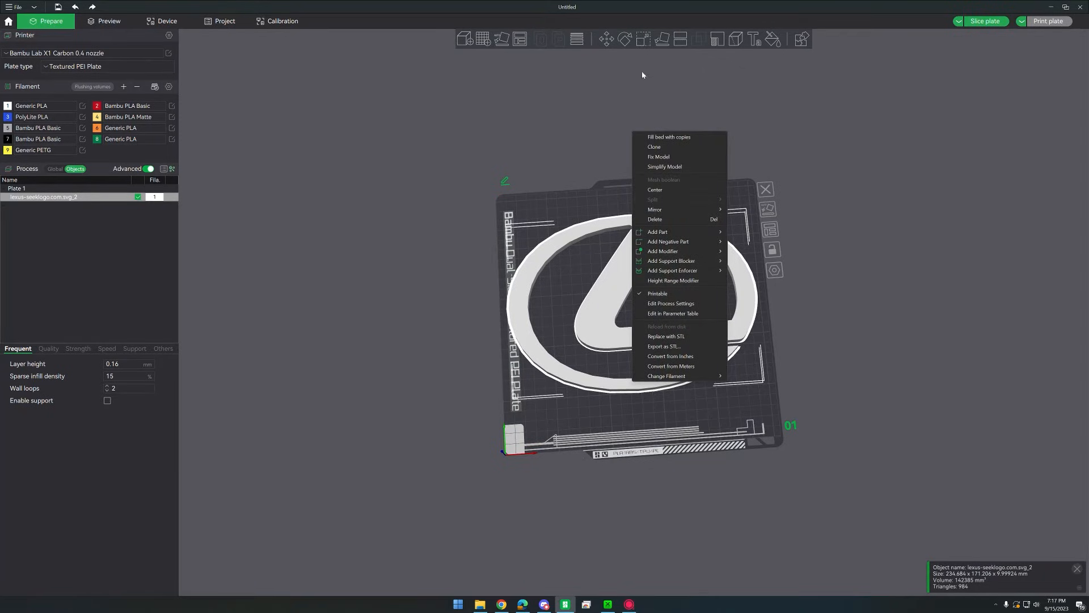
left_click(644, 39)
left_click(644, 39)
left_click(643, 87)
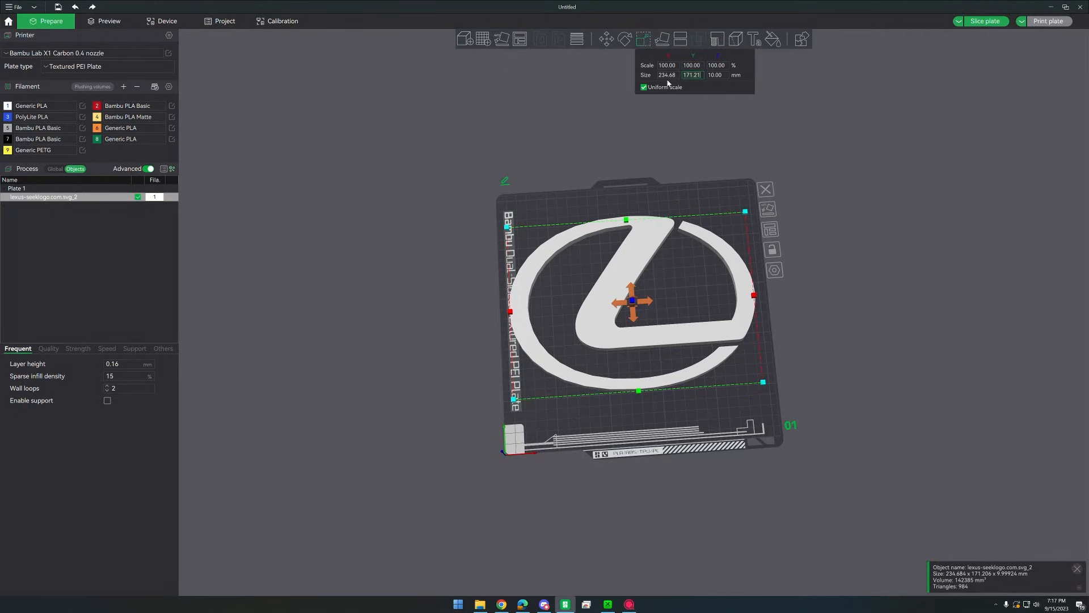
left_click(668, 75)
type("80")
key("Return")
key("z")
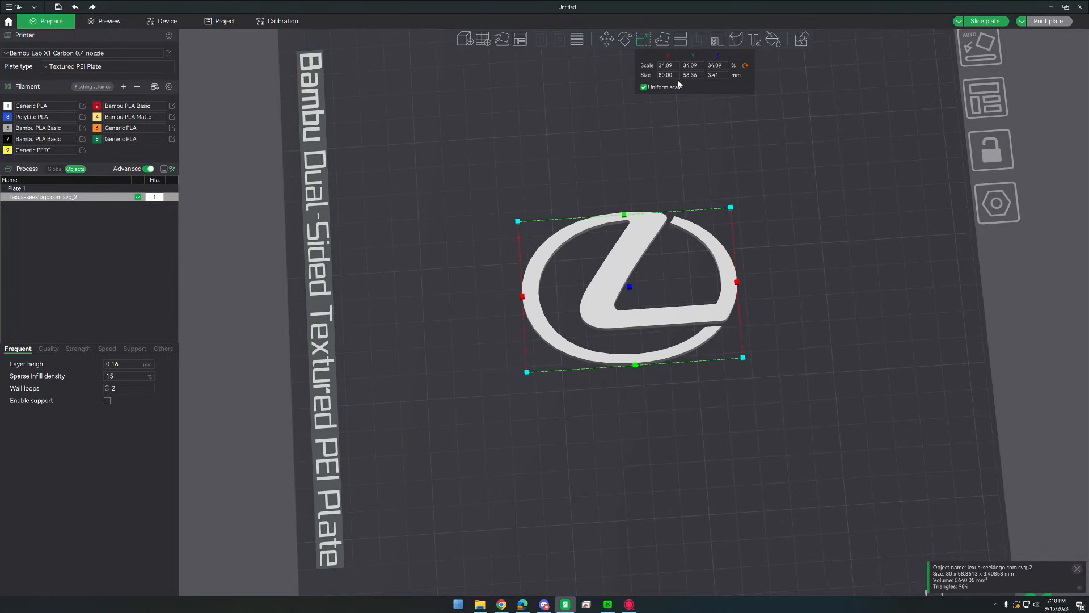
- Turn off uniform scale and set the emblem's Z size to 2 mm
left_click(656, 87)
key("Return")
left_click_drag(729, 182, 732, 163)
- Add a cylinder primitive to the plate
right_click(657, 190)
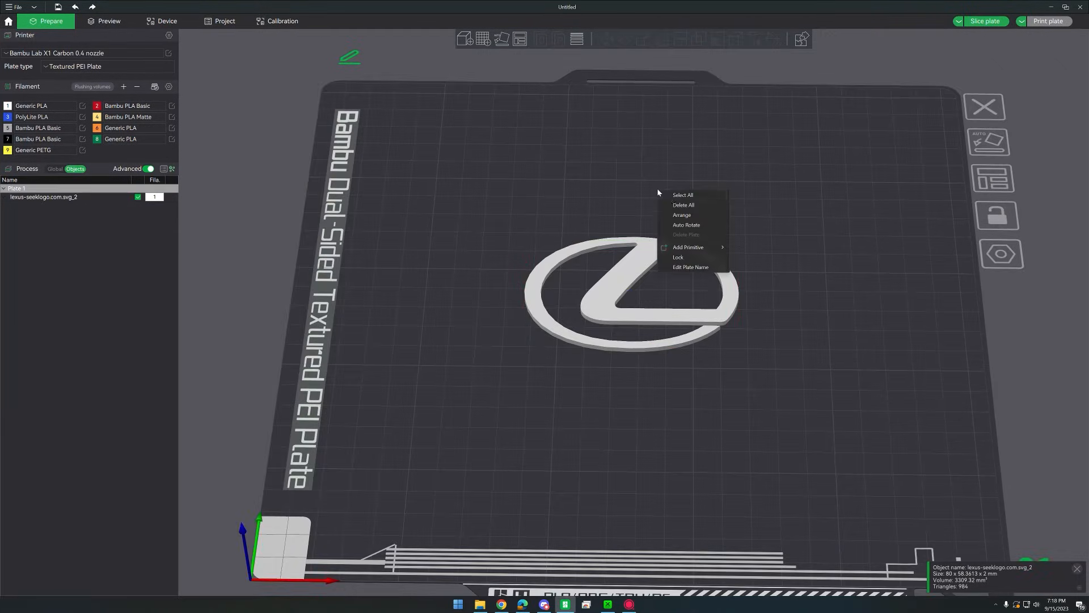
mouse_move(676, 246)
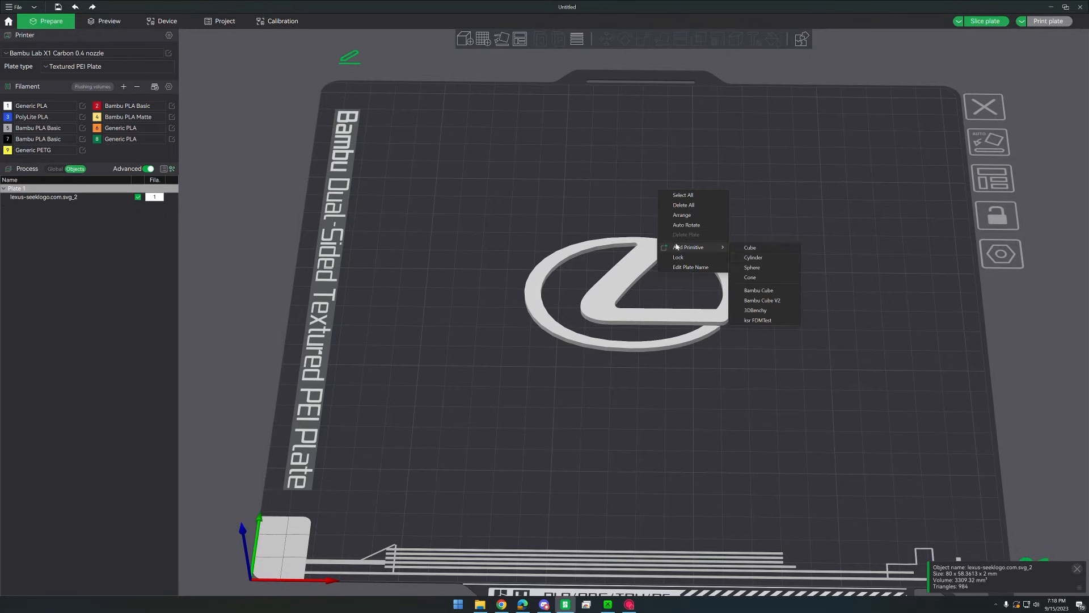
left_click(775, 258)
- Scale the cylinder non-uniformly to 100 mm in X, 100 mm in Y and 2 mm in Z
left_click(643, 39)
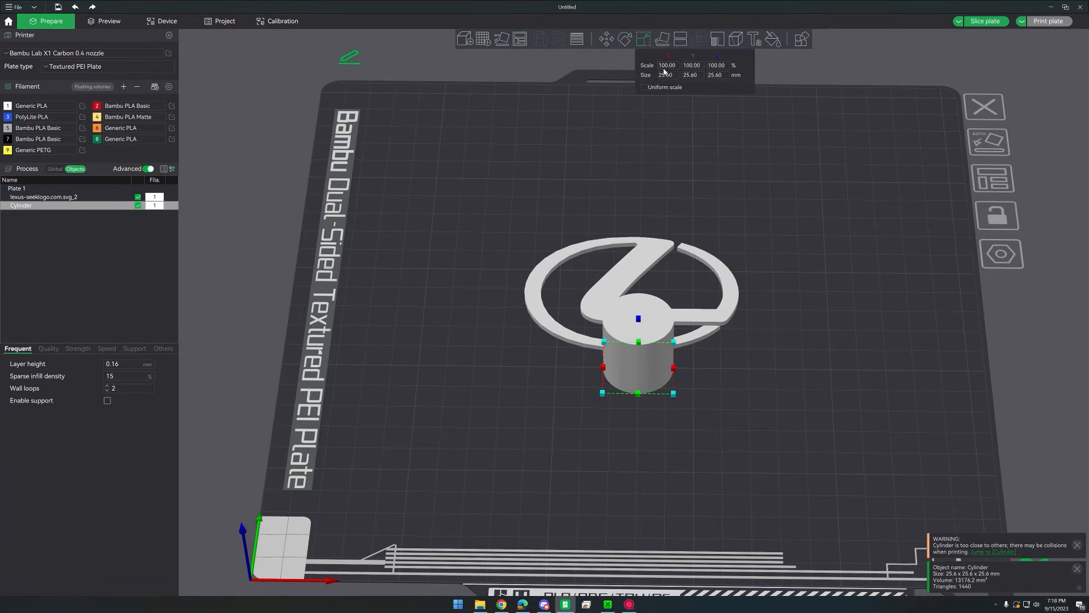
left_click(667, 75)
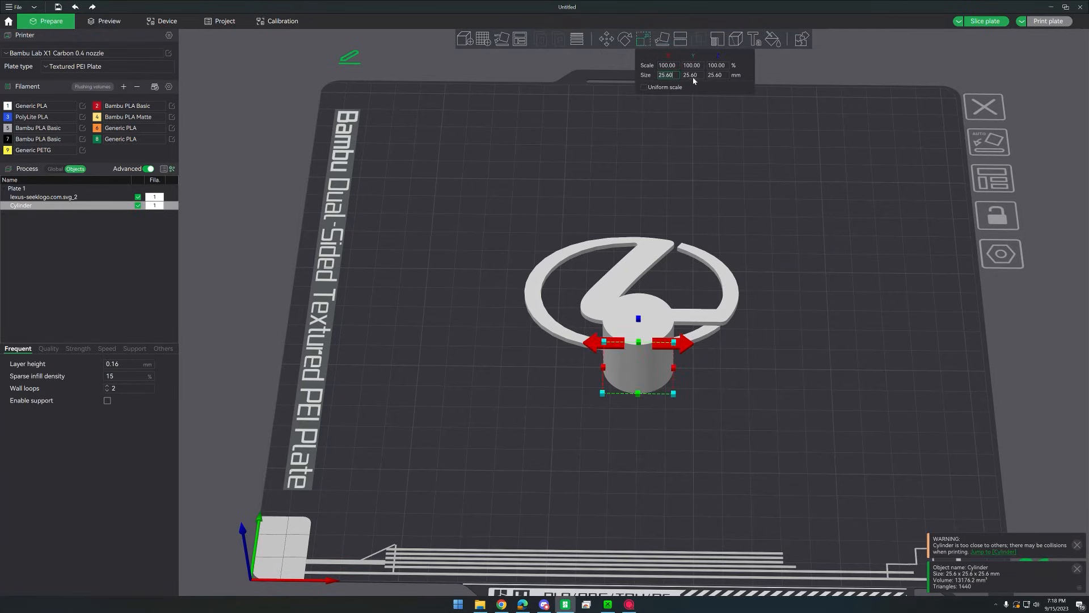
type("100")
key("Tab")
type("100")
key("Tab")
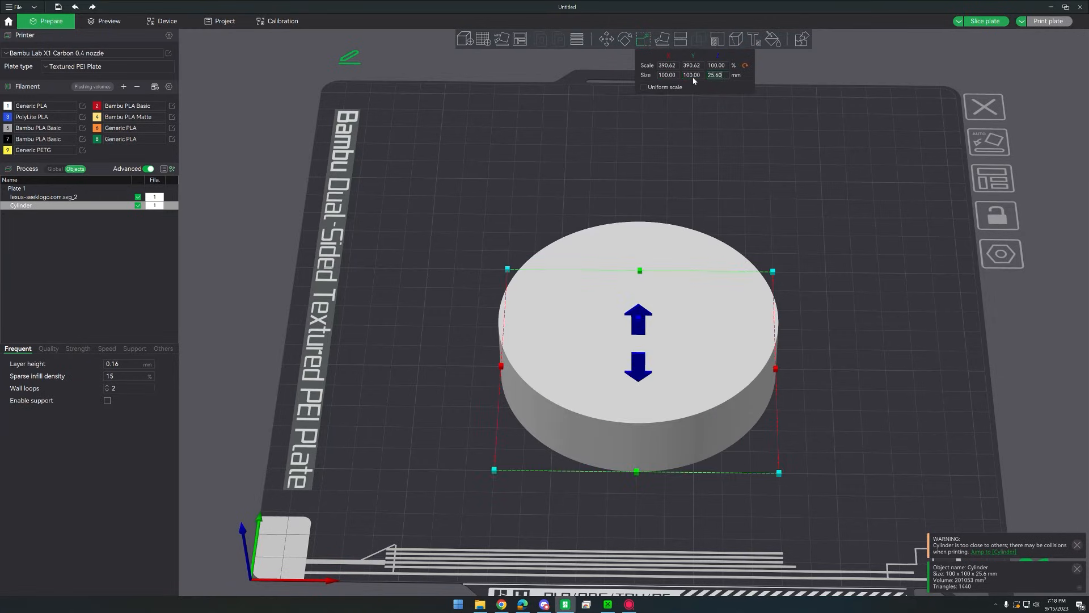
type("2")
key("Return")
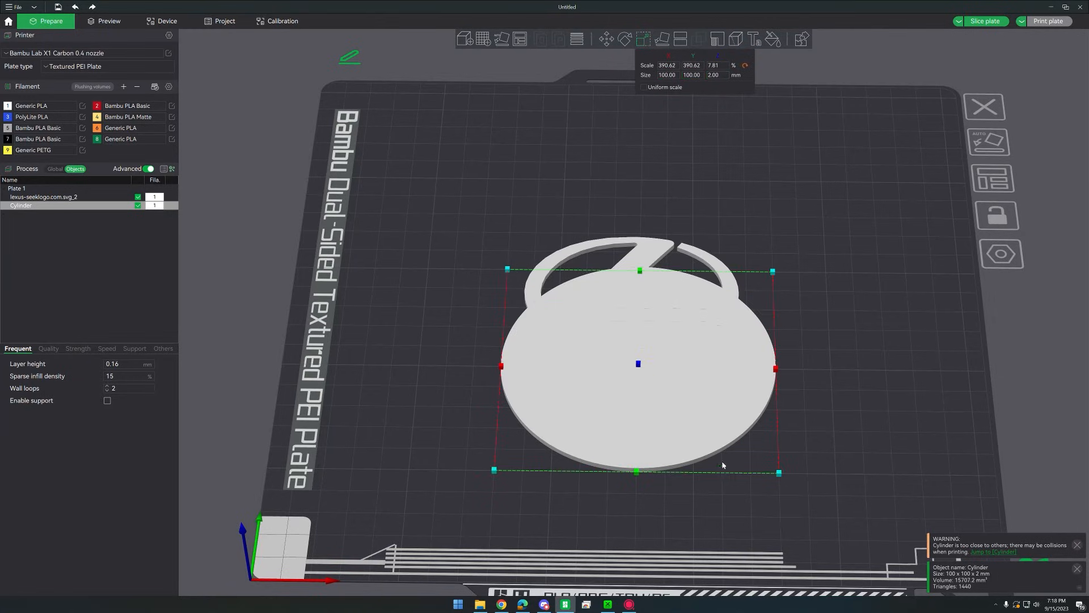
- Center both the cylinder disc and the Lexus emblem on the build plate
right_click(709, 431)
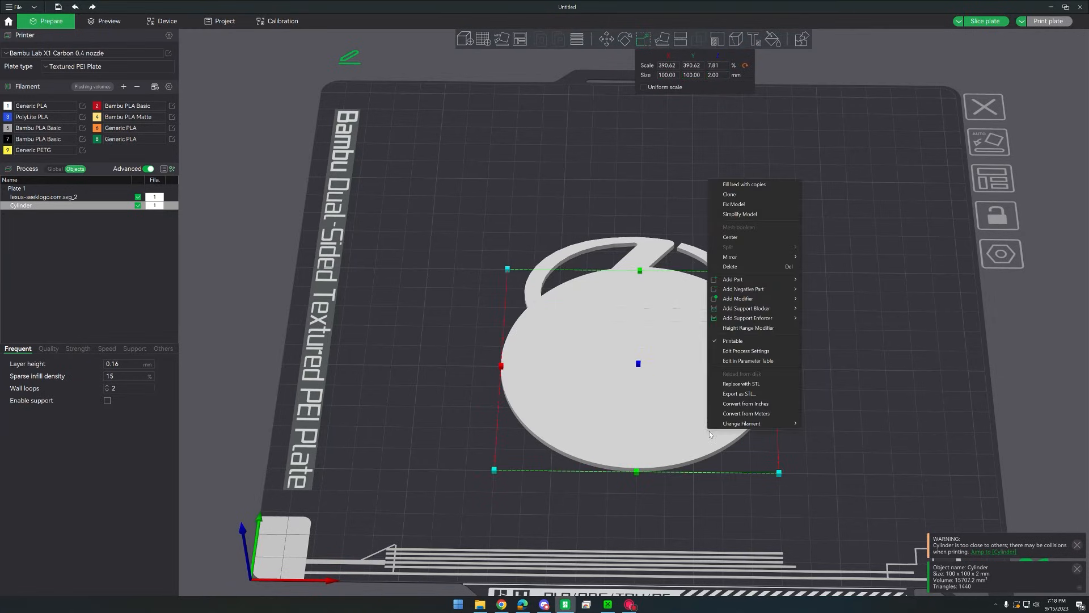
left_click(737, 237)
right_click(642, 315)
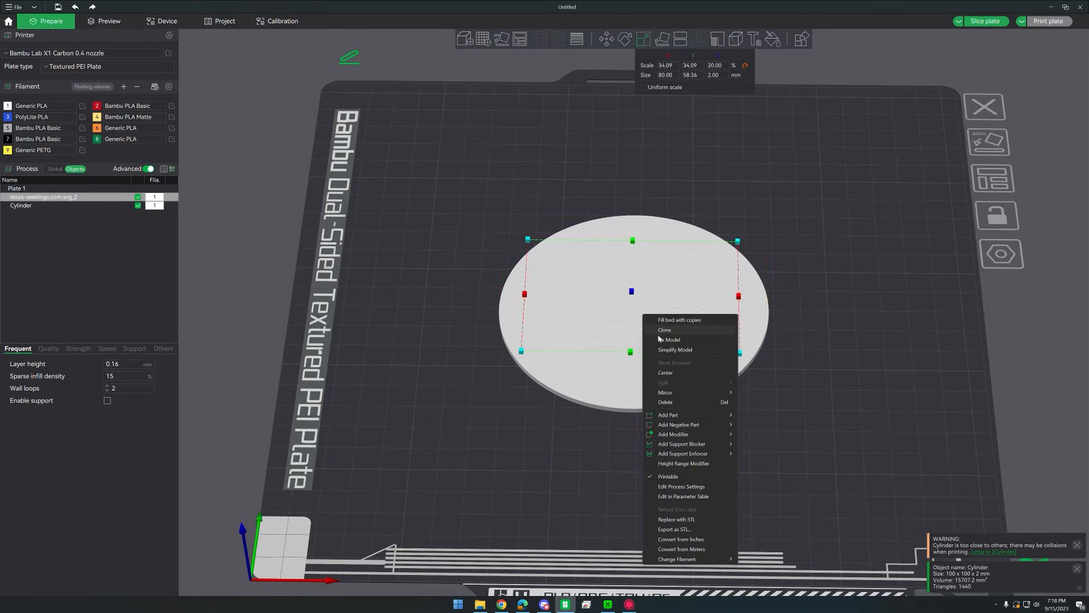
left_click(661, 372)
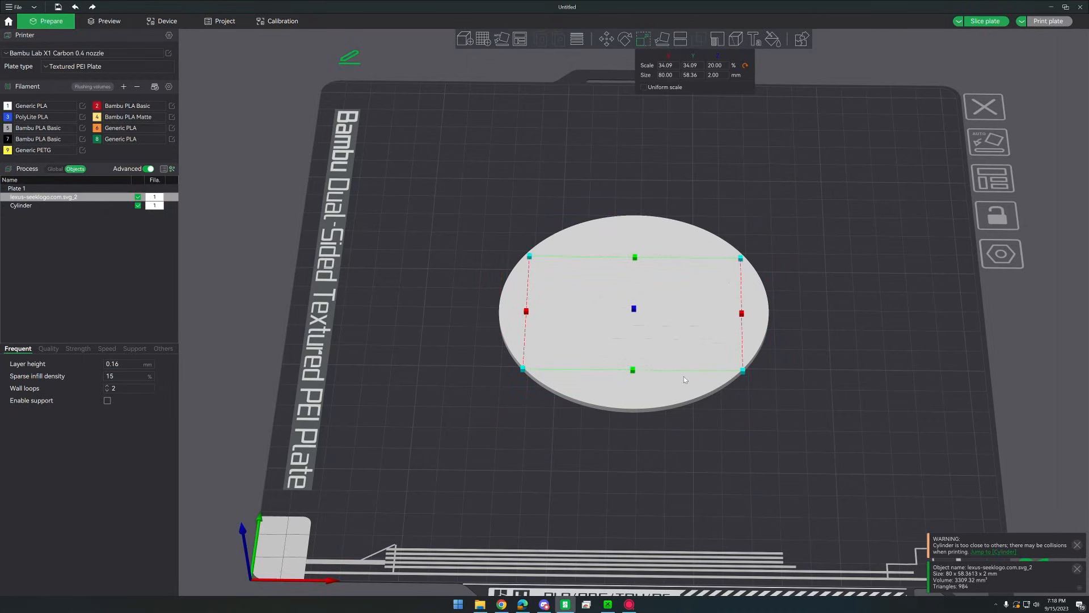
- Assign filament 7, the black Bambu PLA Basic, to the Lexus emblem
key("7")
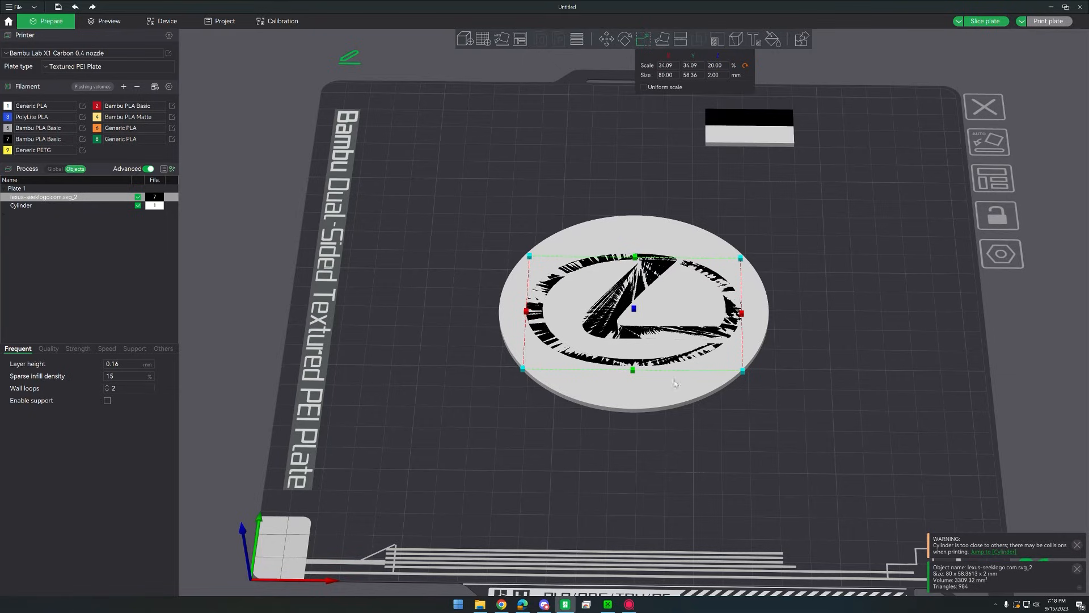
left_click_drag(665, 431, 666, 436)
scroll(684, 454, "up", 4)
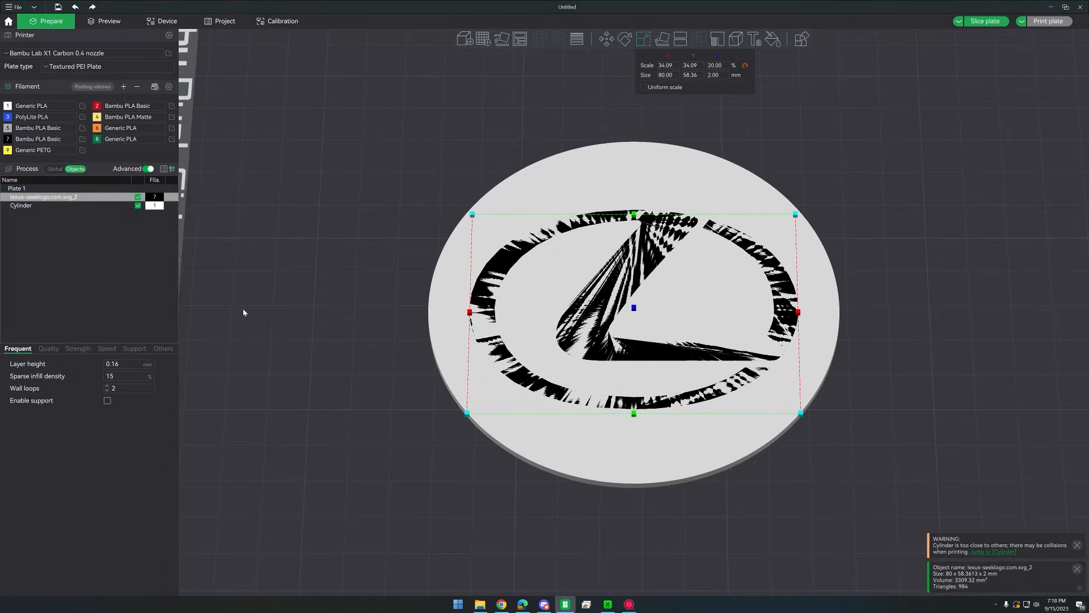
- Assemble the emblem and the cylinder into one object and slice the plate to inspect the preview
left_click(19, 204, "shift")
right_click(20, 204)
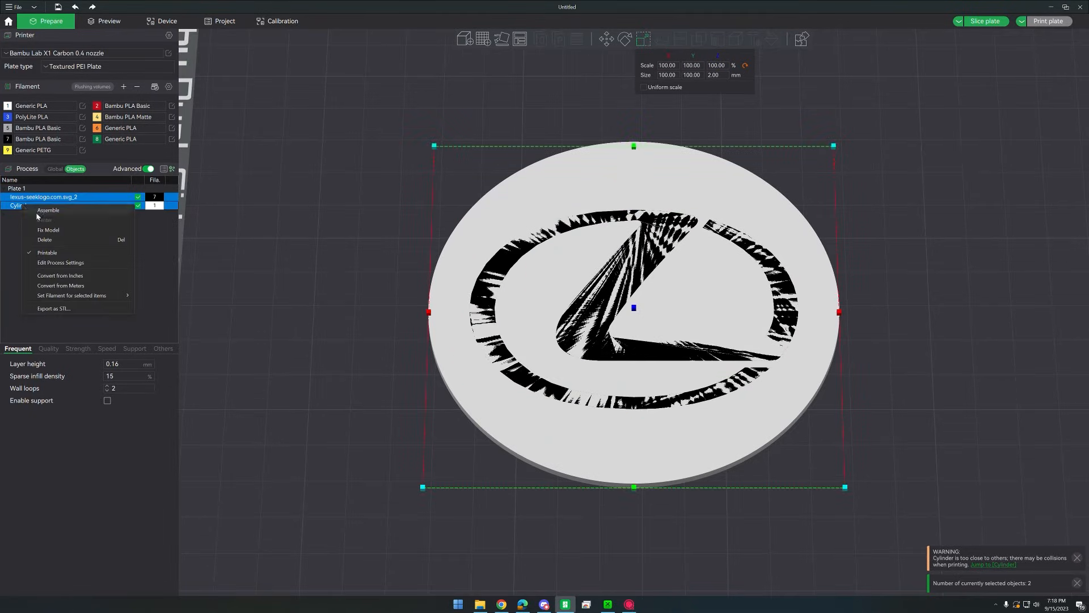
left_click(38, 211)
left_click(986, 23)
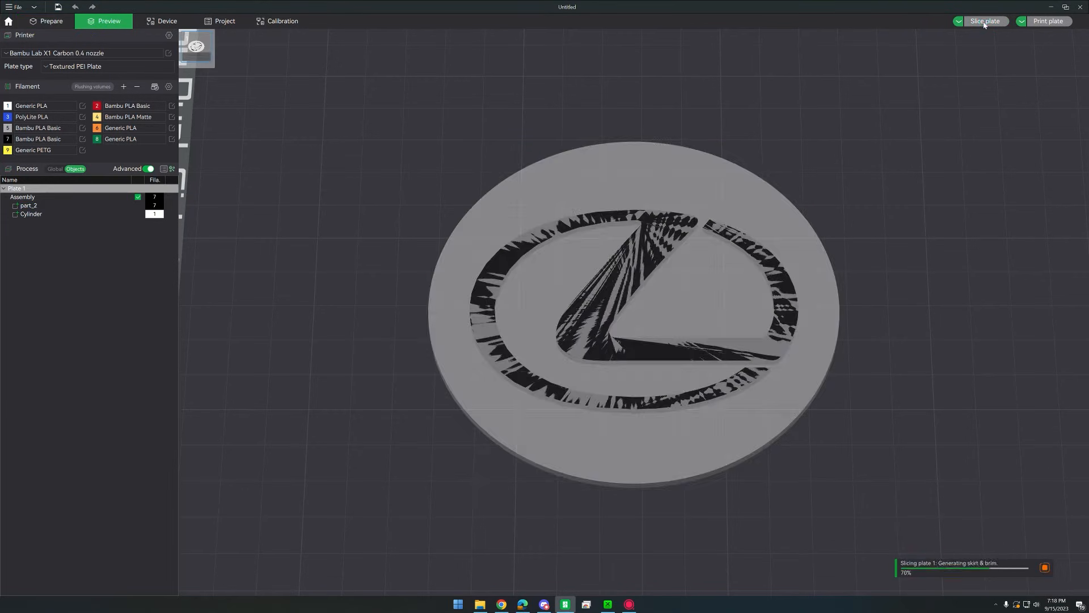
left_click_drag(828, 108, 788, 179)
- Return to the prepare view and split the assembly back into separate objects
left_click(34, 23)
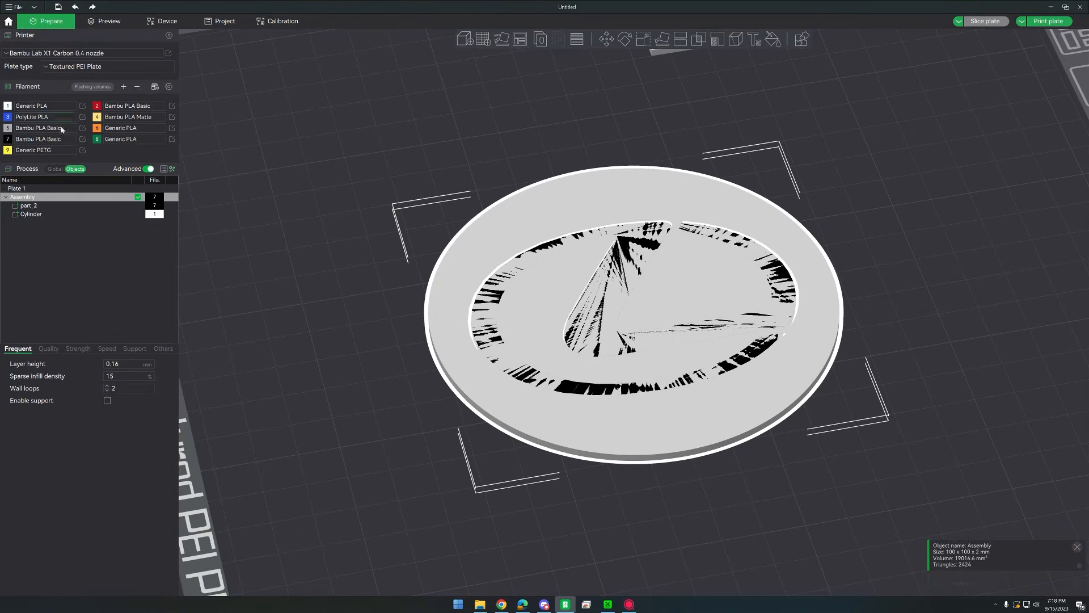
right_click(28, 197)
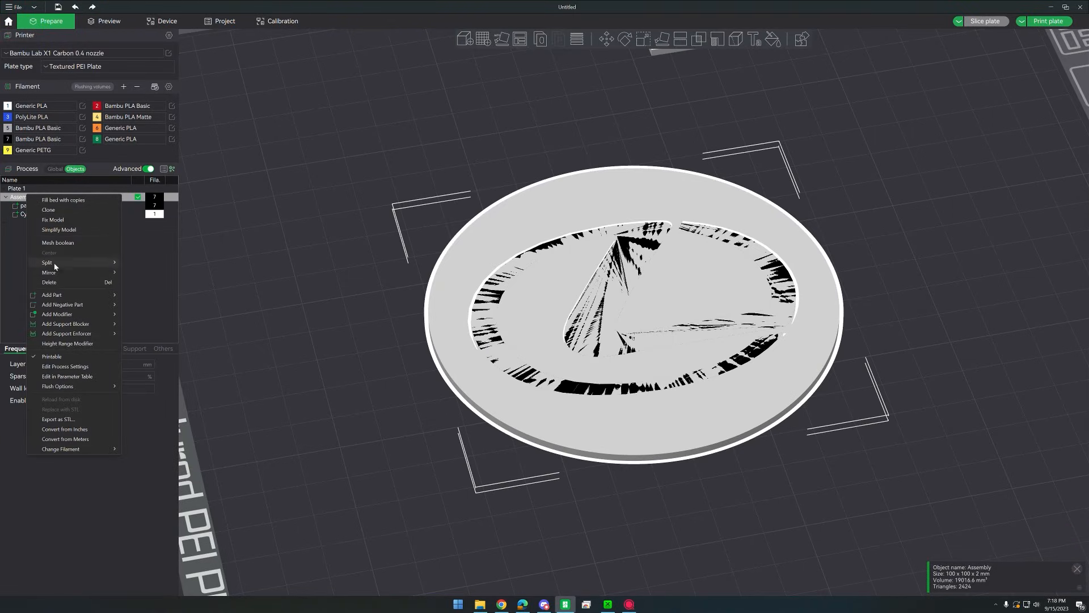
mouse_move(85, 263)
left_click(149, 263)
- Remove the emblem part_2, bring it back below the cylinder in the object list, and center it on the plate
left_click(22, 198)
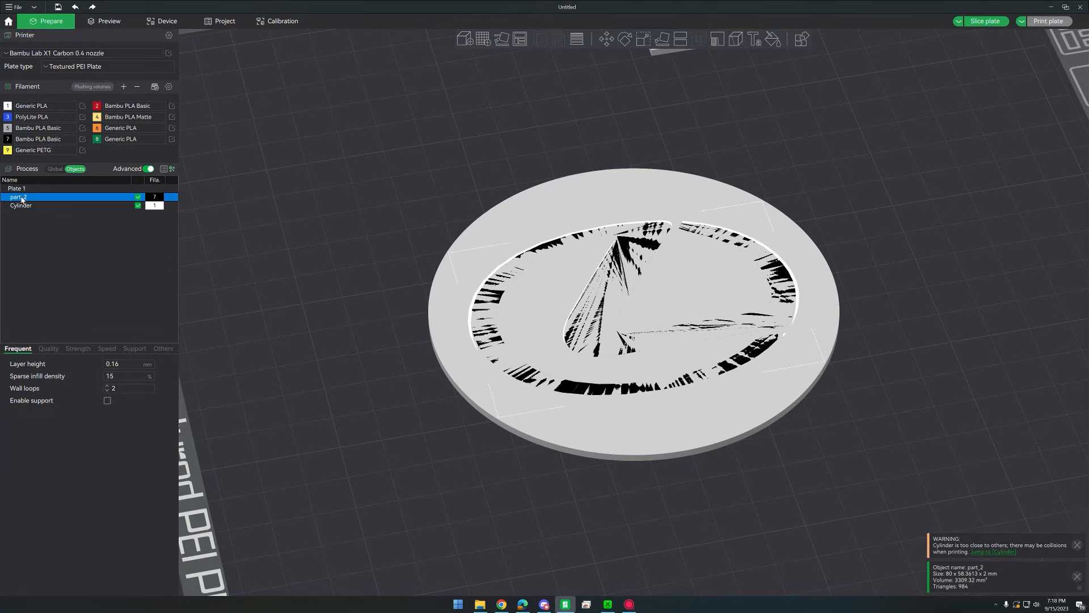
key("Delete")
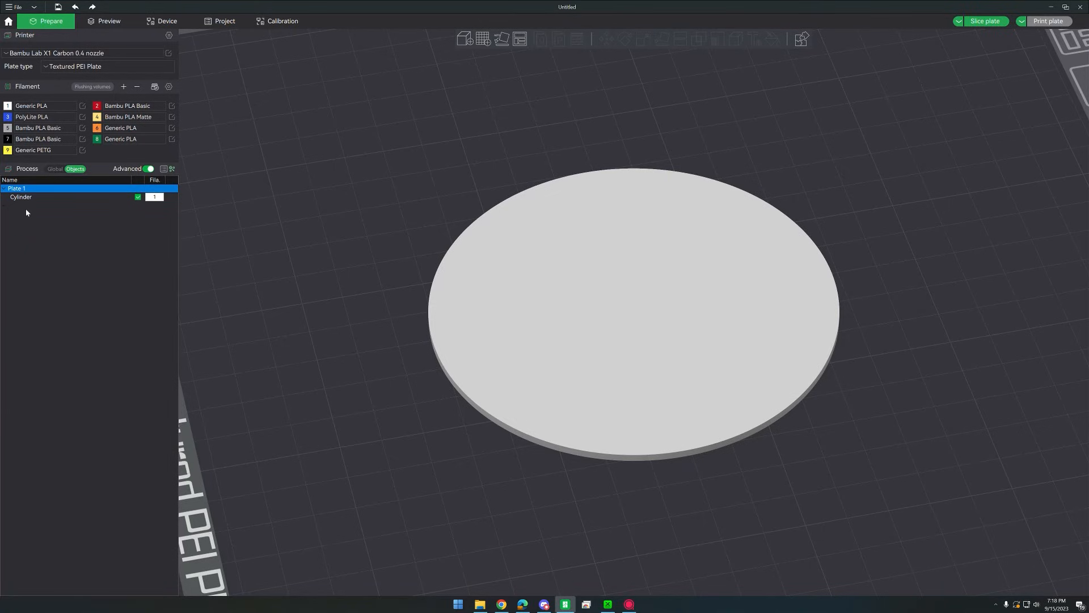
key("ctrl+z")
right_click(691, 146)
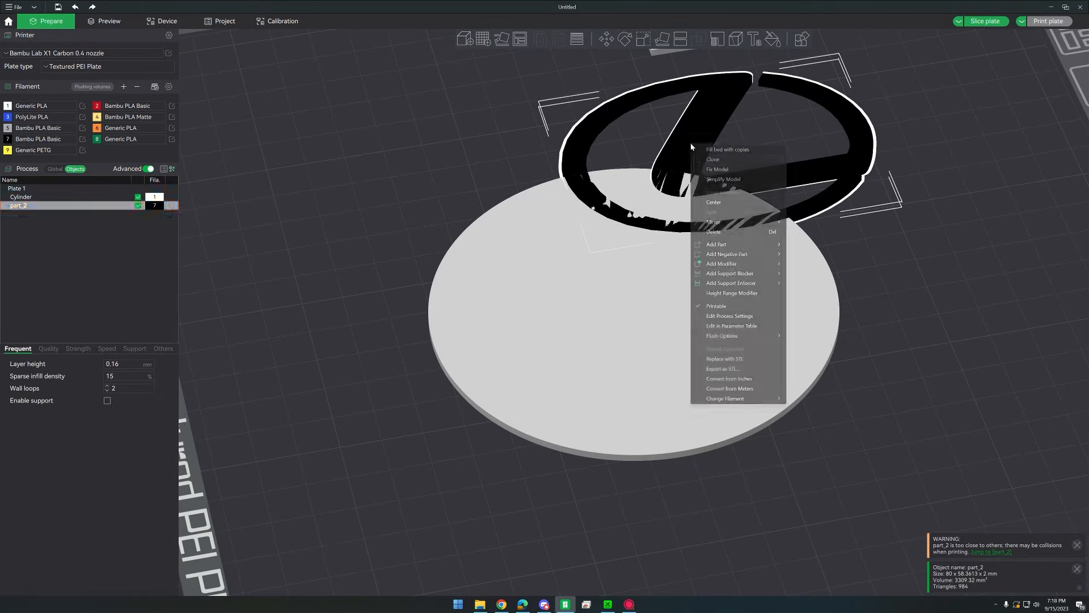
left_click(703, 202)
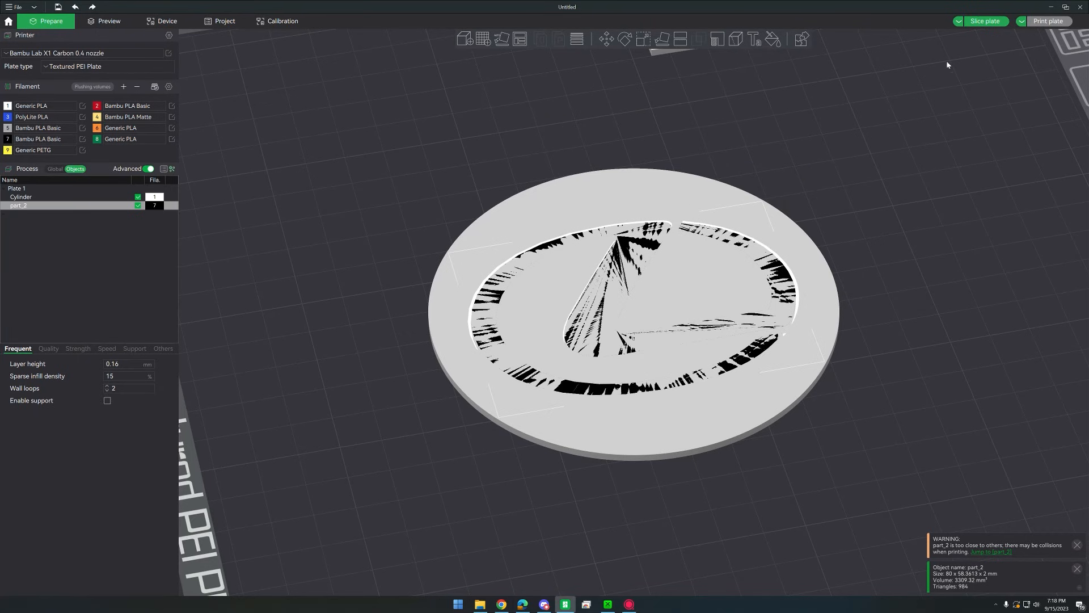
- Slice the plate with separate objects, then assemble the cylinder and part_2 into one object and slice again
left_click(985, 21)
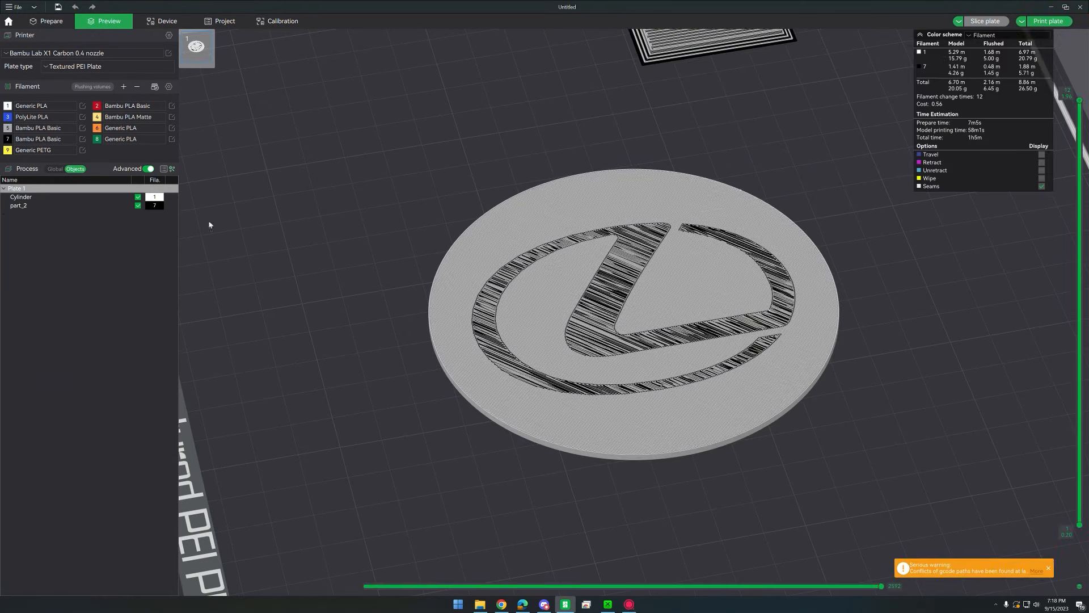
left_click(27, 199)
left_click(34, 207, "ctrl")
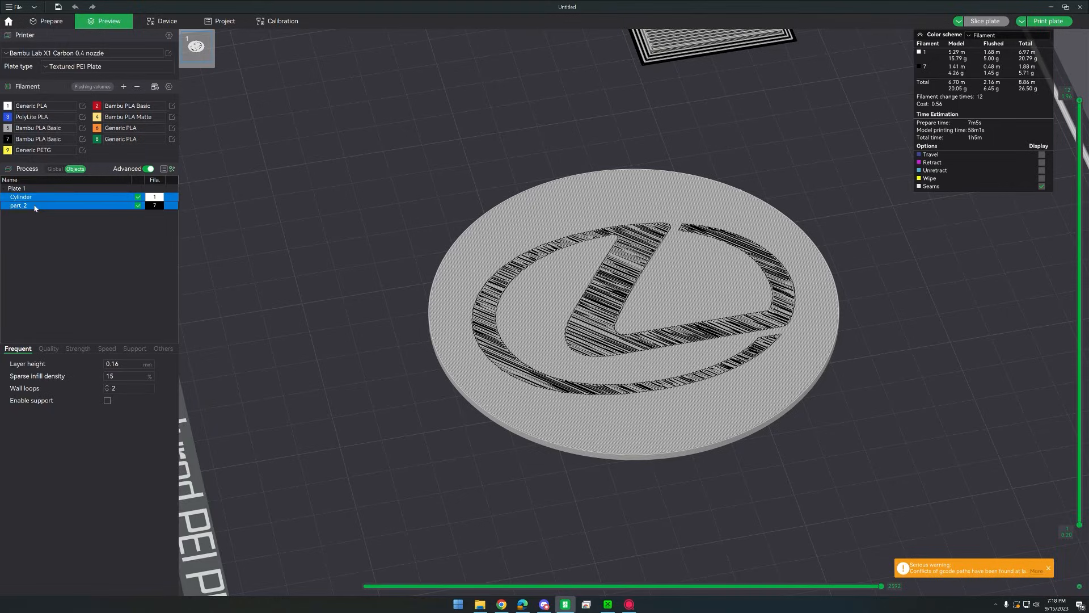
right_click(33, 207)
left_click(43, 213)
left_click(984, 21)
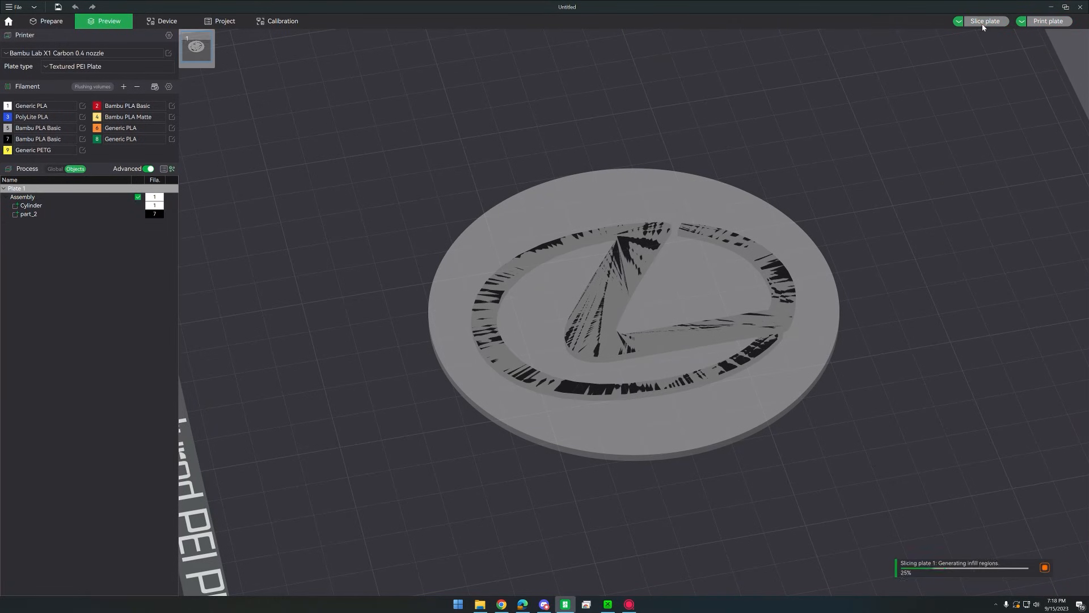